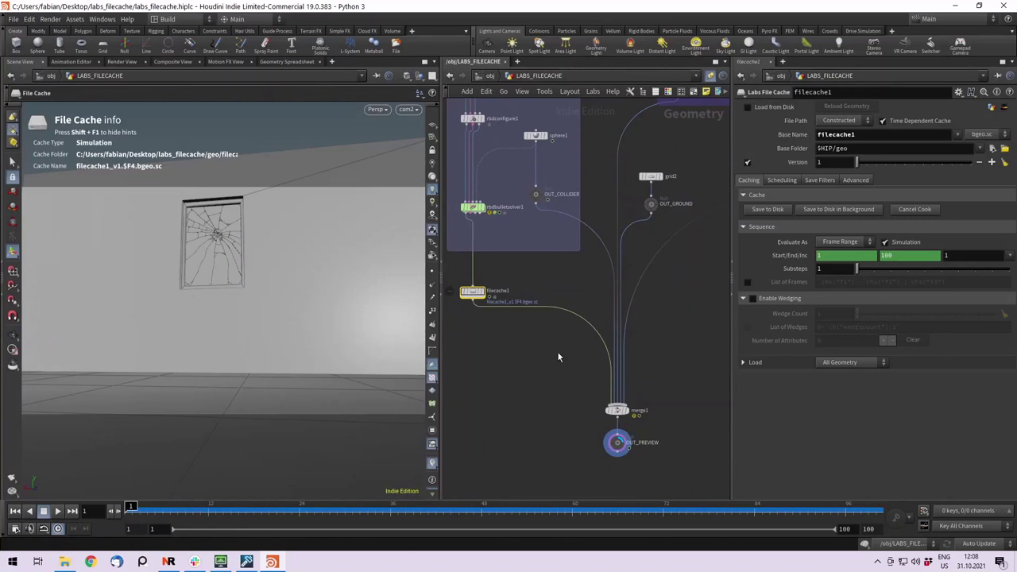
Select filecache1, then rbdbulletsolver1, then filecache1 again to review their settings.
{"action": "middle_click_drag", "start_coordinate": [520, 367], "coordinate": [549, 381]}
{"action": "left_click_drag", "start_coordinate": [548, 380], "coordinate": [481, 326]}
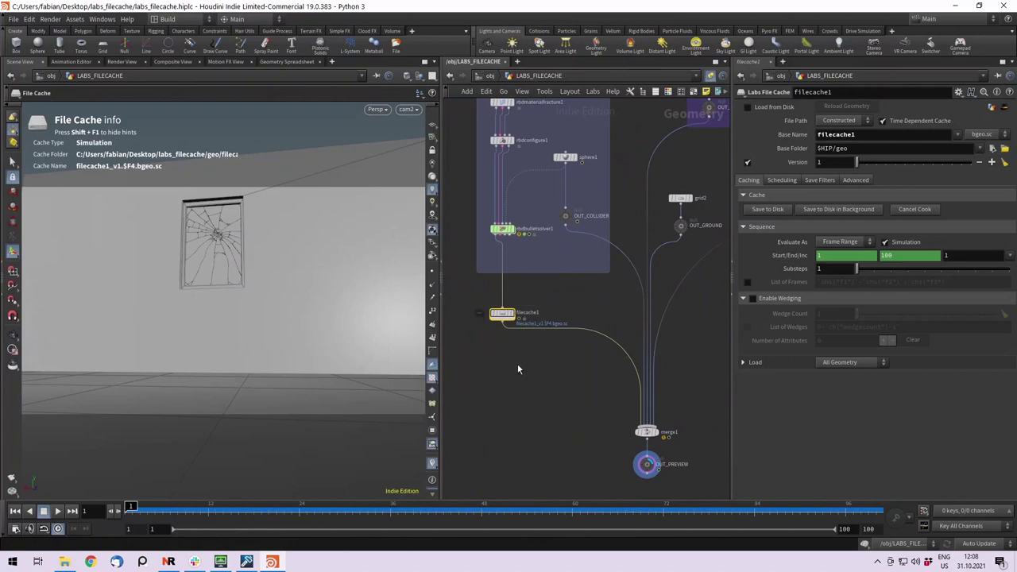
{"action": "middle_click_drag", "start_coordinate": [517, 368], "coordinate": [525, 375]}
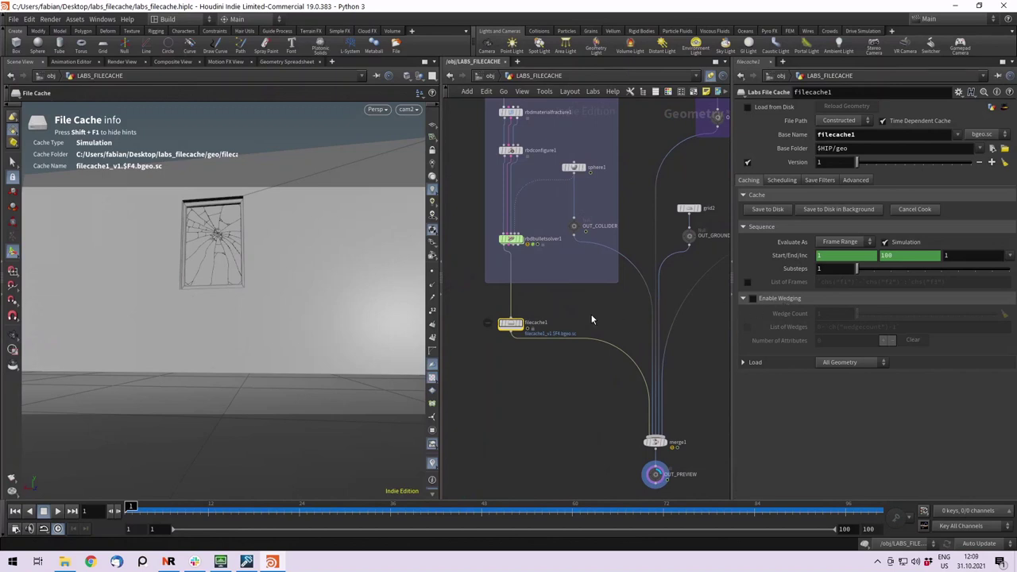
{"action": "middle_click_drag", "start_coordinate": [591, 319], "coordinate": [569, 339]}
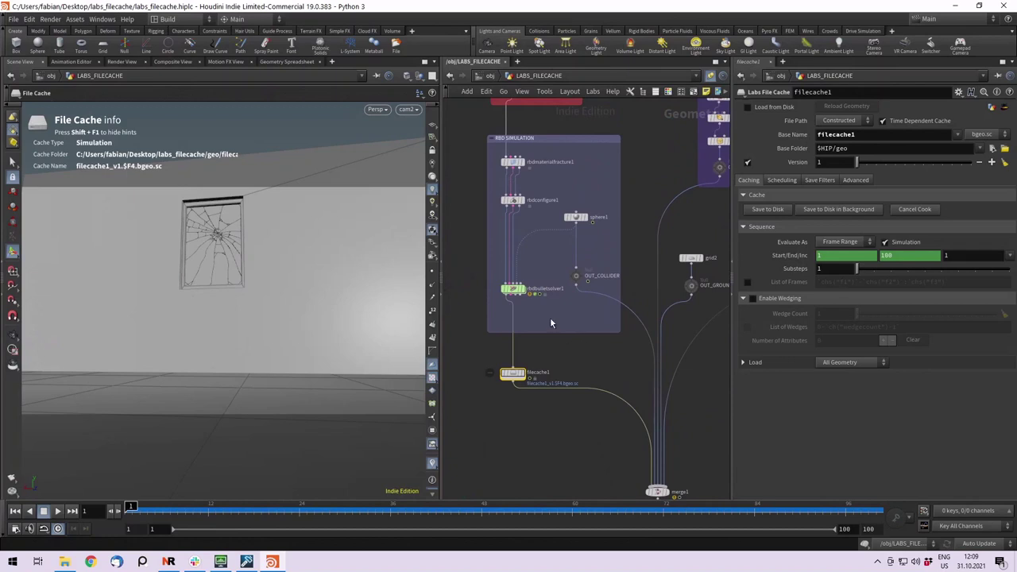
{"action": "left_click_drag", "start_coordinate": [551, 320], "coordinate": [491, 275]}
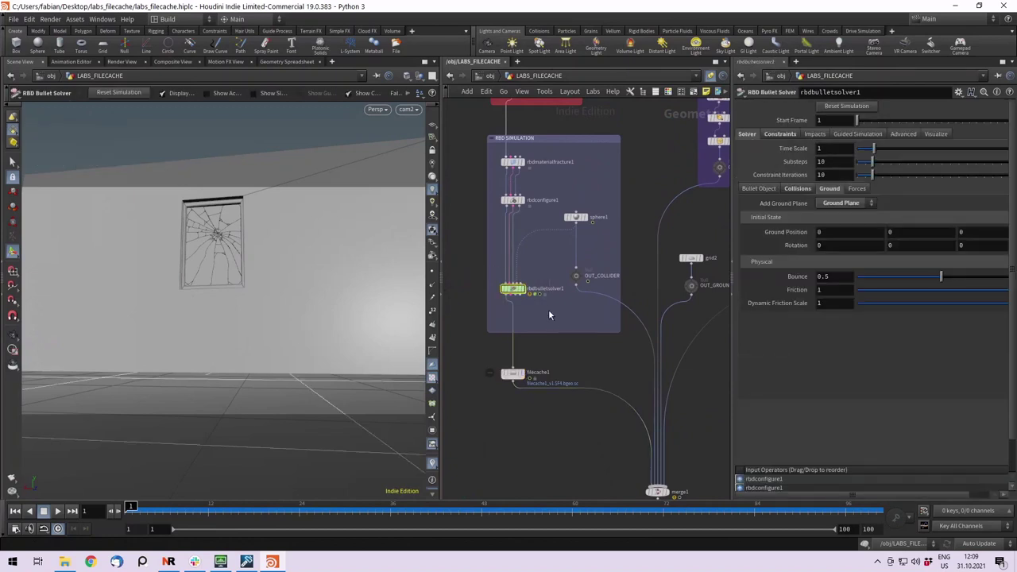
{"action": "middle_click_drag", "start_coordinate": [549, 316], "coordinate": [546, 296]}
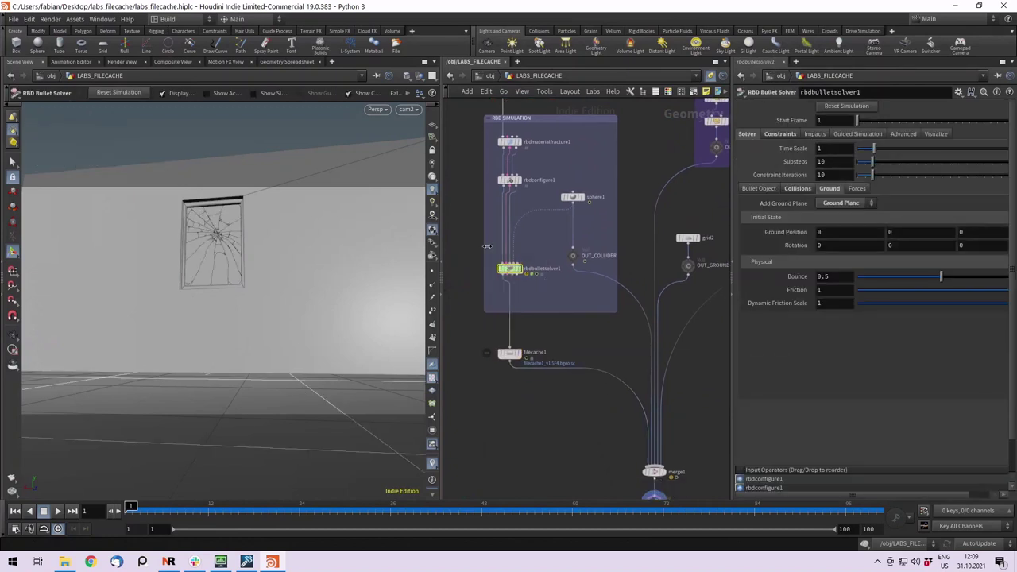
{"action": "middle_click_drag", "start_coordinate": [568, 340], "coordinate": [567, 297]}
{"action": "left_click_drag", "start_coordinate": [568, 297], "coordinate": [491, 331]}
{"action": "middle_click_drag", "start_coordinate": [576, 302], "coordinate": [564, 384]}
Reselect filecache1 to show the cached cracked glass in the viewport.
{"action": "scroll", "coordinate": [564, 384], "scroll_direction": "down", "scroll_amount": 3}
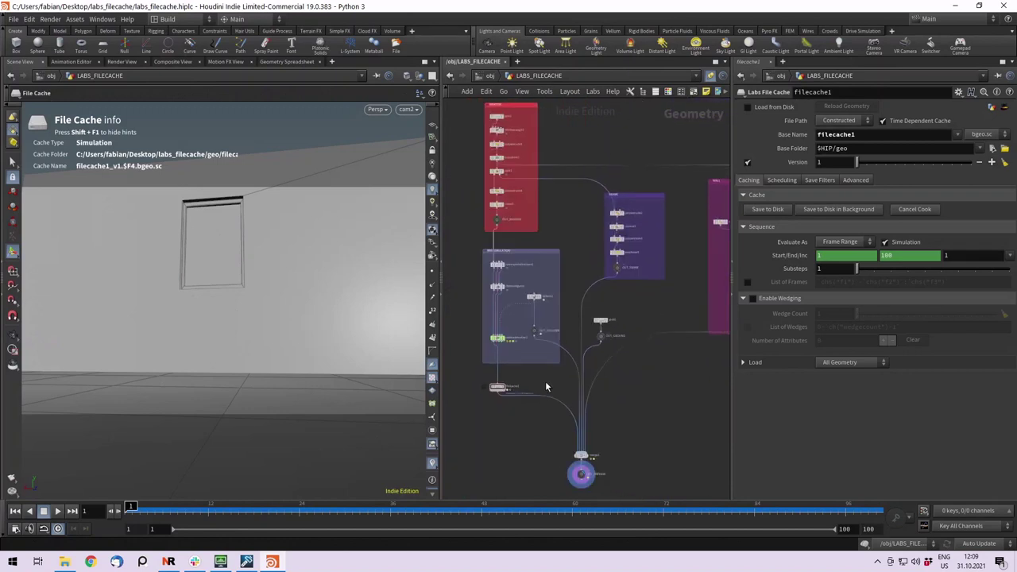
{"action": "scroll", "coordinate": [631, 357], "scroll_direction": "up", "scroll_amount": 2}
{"action": "scroll", "coordinate": [505, 350], "scroll_direction": "up", "scroll_amount": 4}
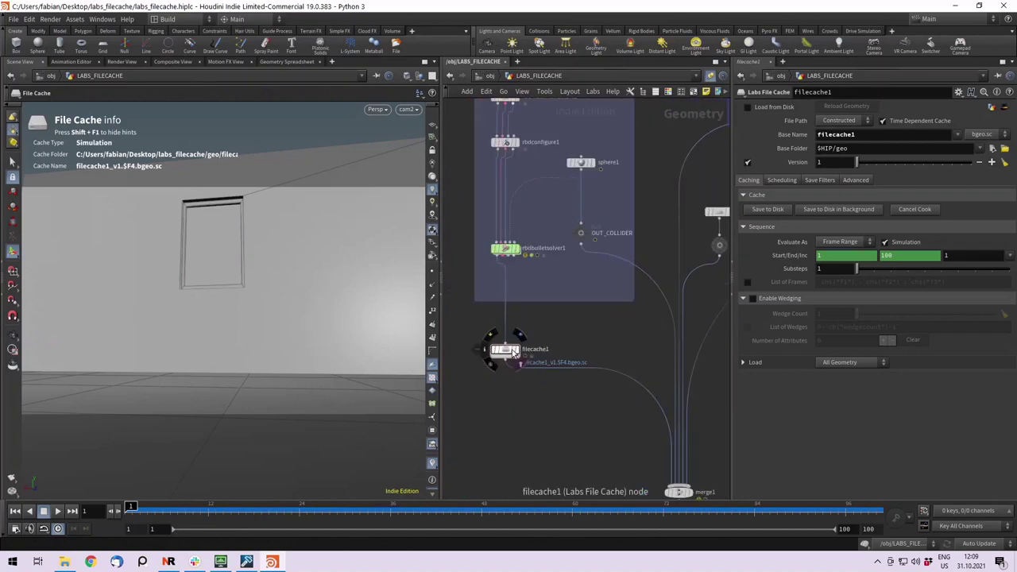
{"action": "left_click", "coordinate": [505, 353]}
{"action": "left_click", "coordinate": [598, 333]}
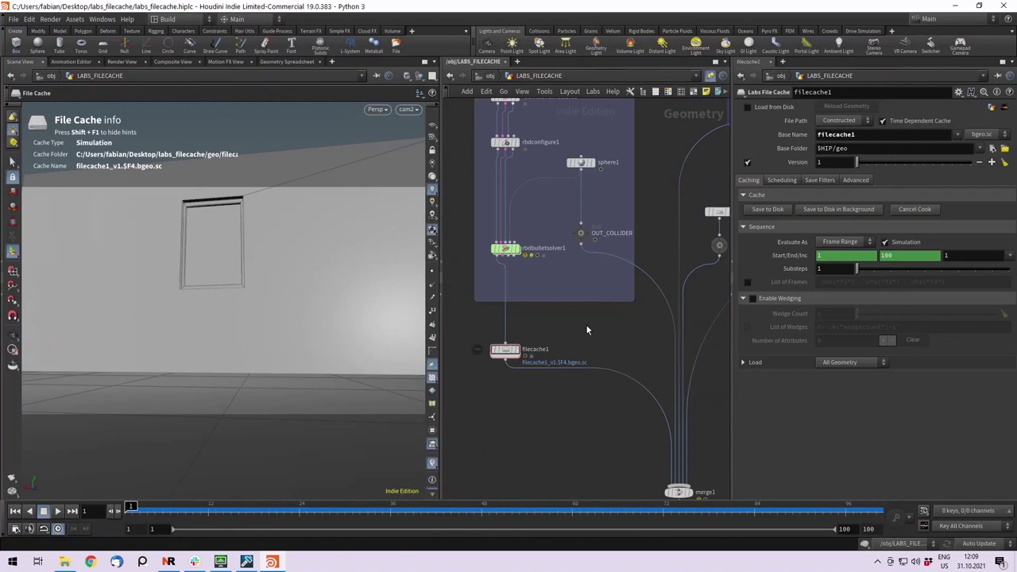
{"action": "left_click_drag", "start_coordinate": [574, 321], "coordinate": [490, 385]}
{"action": "middle_click_drag", "start_coordinate": [559, 329], "coordinate": [551, 356]}
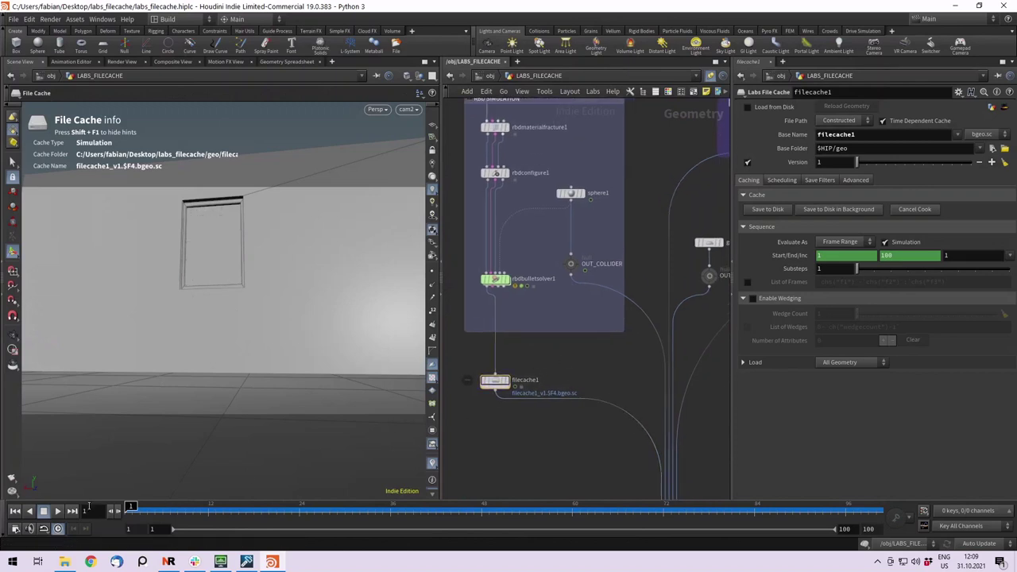
Play the shatter simulation, stop near frame 10, and deselect filecache1.
{"action": "left_click", "coordinate": [58, 511]}
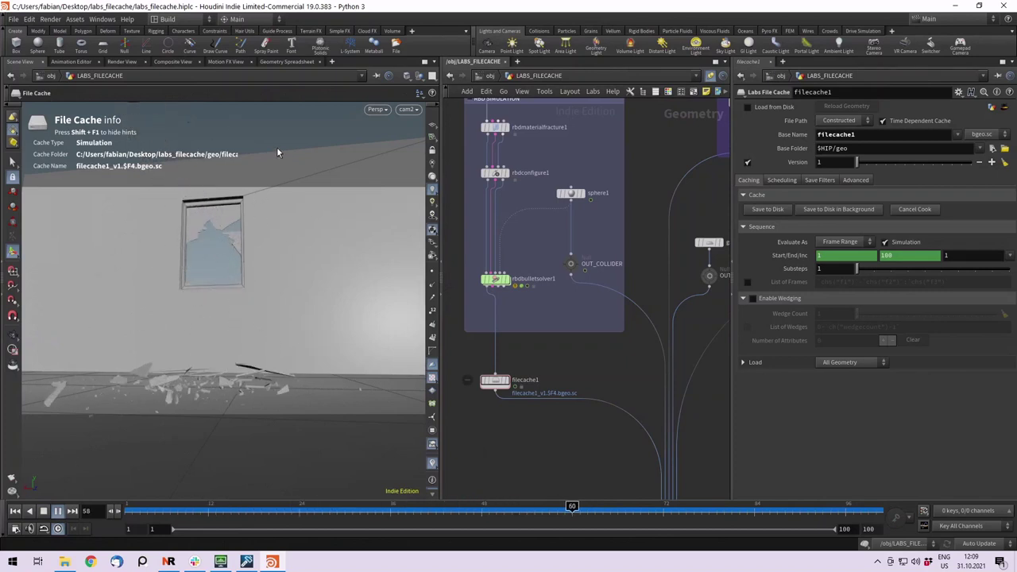
{"action": "left_click", "coordinate": [45, 512]}
{"action": "middle_click_drag", "start_coordinate": [546, 375], "coordinate": [568, 431]}
{"action": "left_click", "coordinate": [568, 432]}
{"action": "scroll", "coordinate": [568, 429], "scroll_direction": "down", "scroll_amount": 4}
Display OUT_WINDOW, OUT_FRAME, the wall with its opening, and the ground grid in turn.
{"action": "middle_click_drag", "start_coordinate": [591, 247], "coordinate": [587, 284]}
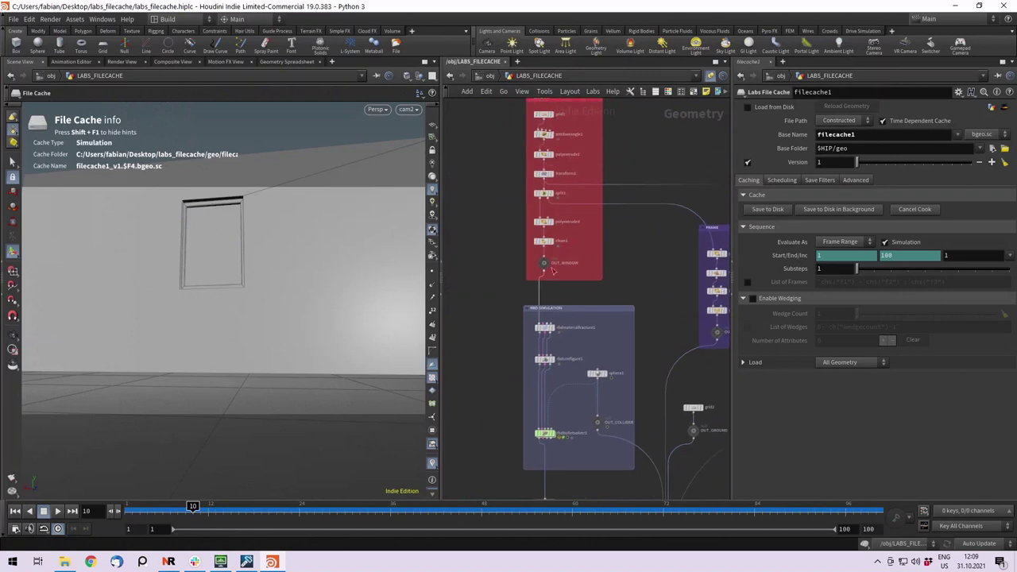
{"action": "scroll", "coordinate": [559, 291], "scroll_direction": "up", "scroll_amount": 4}
{"action": "left_click", "coordinate": [541, 264]}
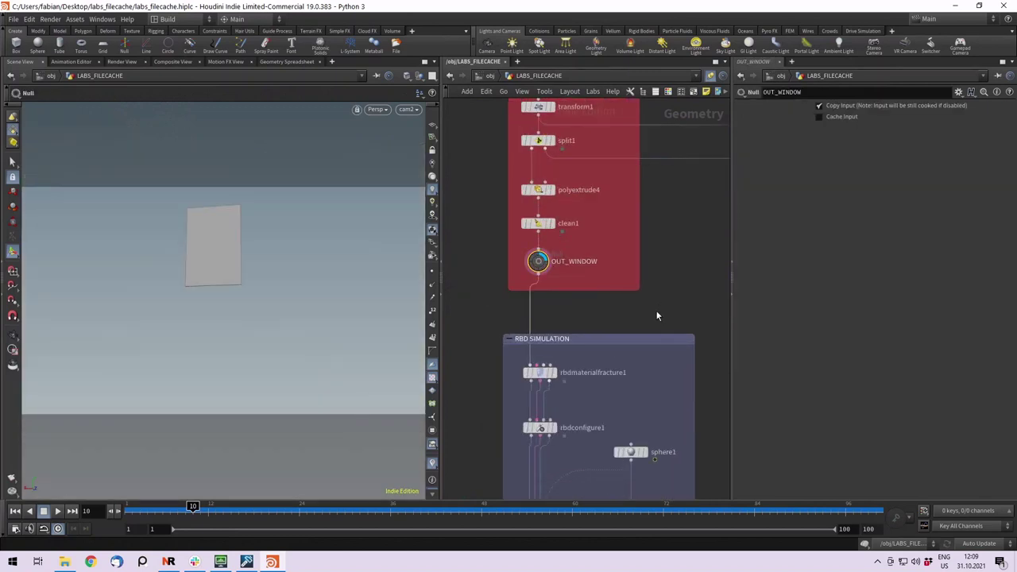
{"action": "scroll", "coordinate": [508, 257], "scroll_direction": "down", "scroll_amount": 5}
{"action": "scroll", "coordinate": [577, 275], "scroll_direction": "up", "scroll_amount": 1}
{"action": "scroll", "coordinate": [528, 260], "scroll_direction": "up", "scroll_amount": 2}
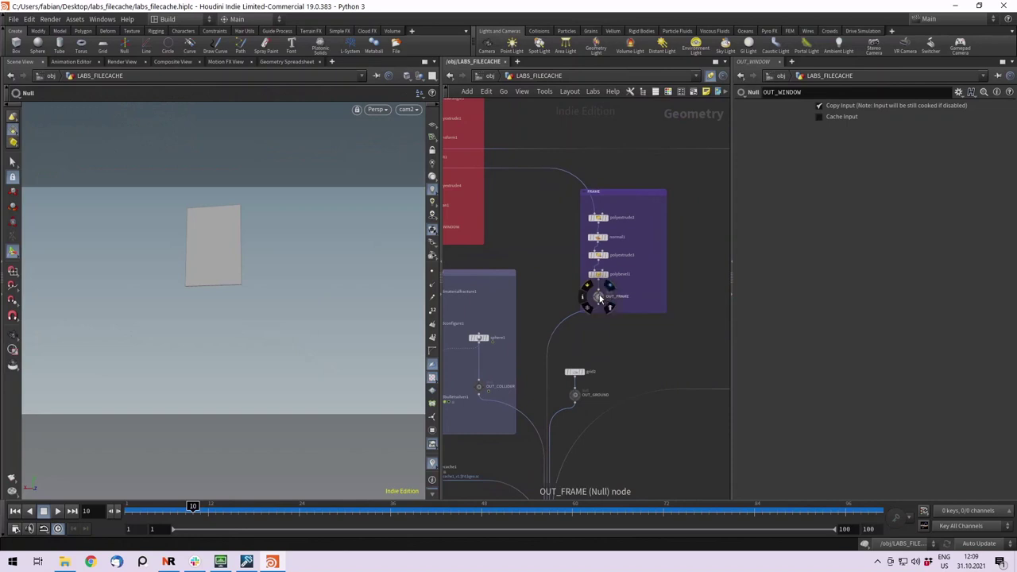
{"action": "left_click", "coordinate": [604, 298]}
{"action": "middle_click_drag", "start_coordinate": [651, 325], "coordinate": [670, 279]}
{"action": "left_click", "coordinate": [611, 309]}
{"action": "left_click", "coordinate": [526, 318]}
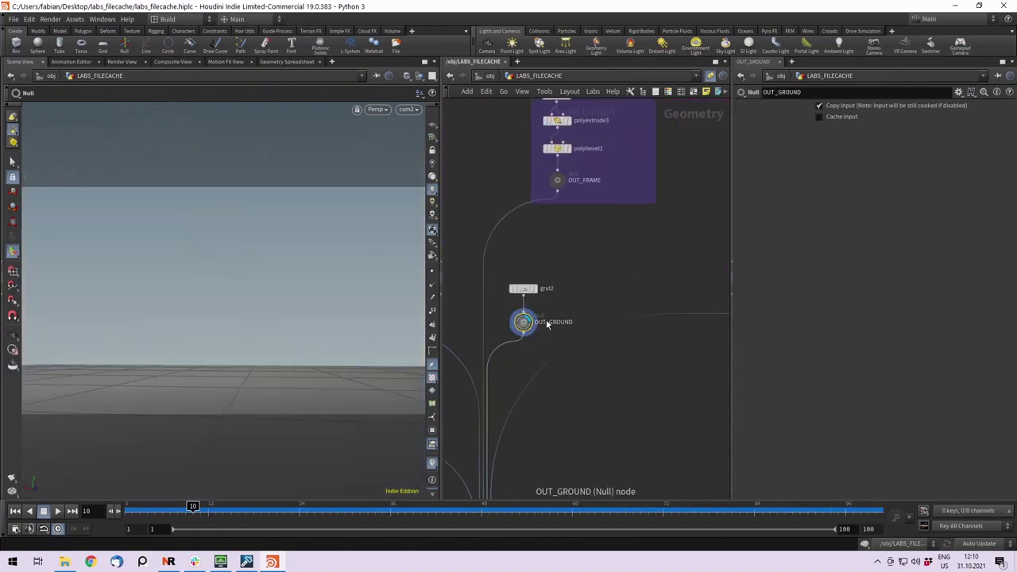
Display sphere1, scrub back to frame 1, then display rbdmaterialfracture1's fractured glass.
{"action": "middle_click_drag", "start_coordinate": [570, 325], "coordinate": [740, 297]}
{"action": "left_click", "coordinate": [564, 227]}
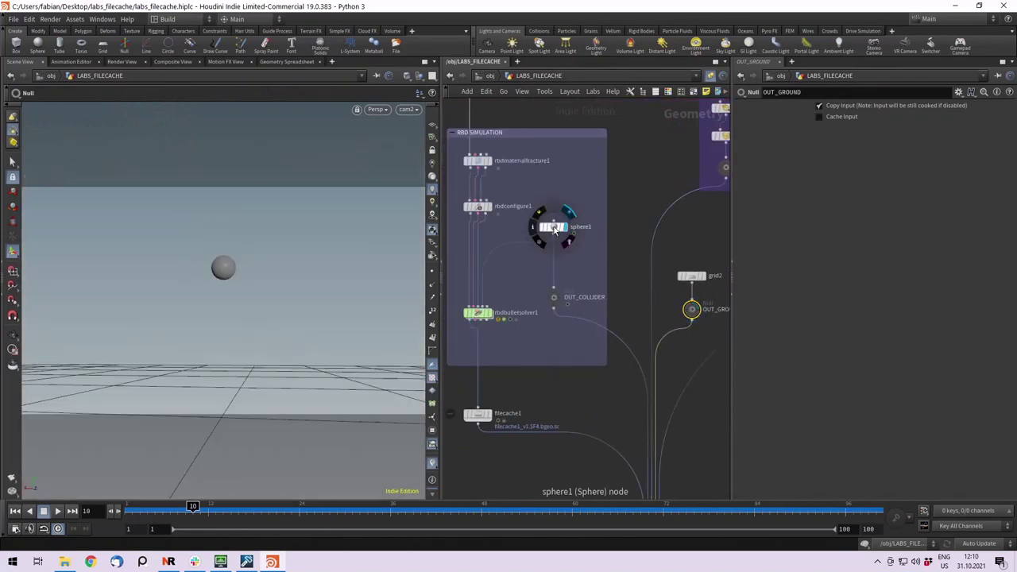
{"action": "left_click_drag", "start_coordinate": [225, 522], "coordinate": [130, 509]}
{"action": "scroll", "coordinate": [510, 392], "scroll_direction": "up", "scroll_amount": 2}
{"action": "left_click", "coordinate": [625, 385]}
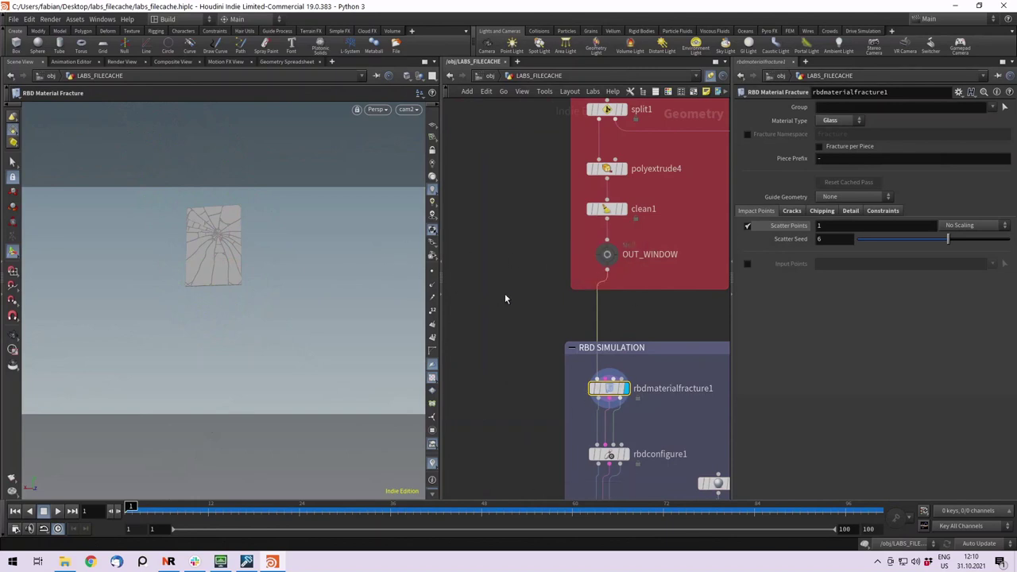
{"action": "mouse_move", "coordinate": [504, 299]}
{"action": "middle_mouse_down"}
{"action": "mouse_move", "coordinate": [506, 278]}
{"action": "mouse_move", "coordinate": [497, 298]}
{"action": "middle_mouse_up"}
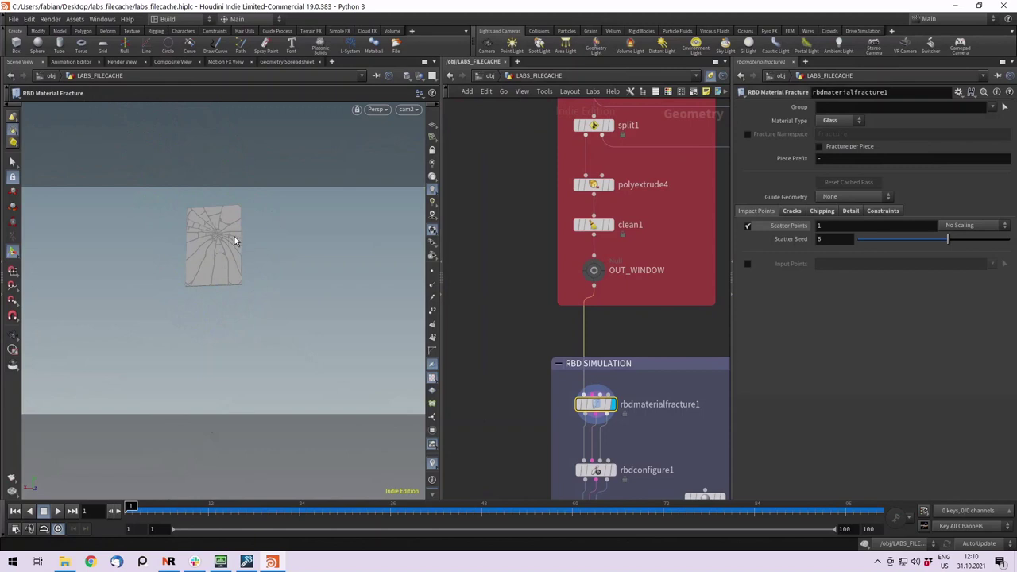
{"action": "left_click", "coordinate": [792, 212]}
{"action": "left_click", "coordinate": [823, 211]}
{"action": "left_click", "coordinate": [850, 211]}
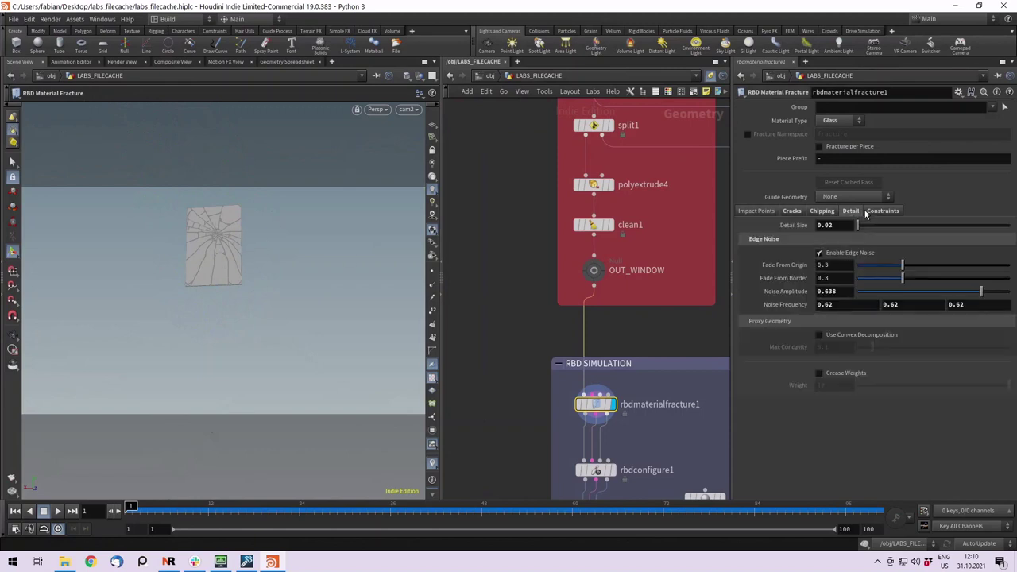
{"action": "left_click", "coordinate": [755, 211]}
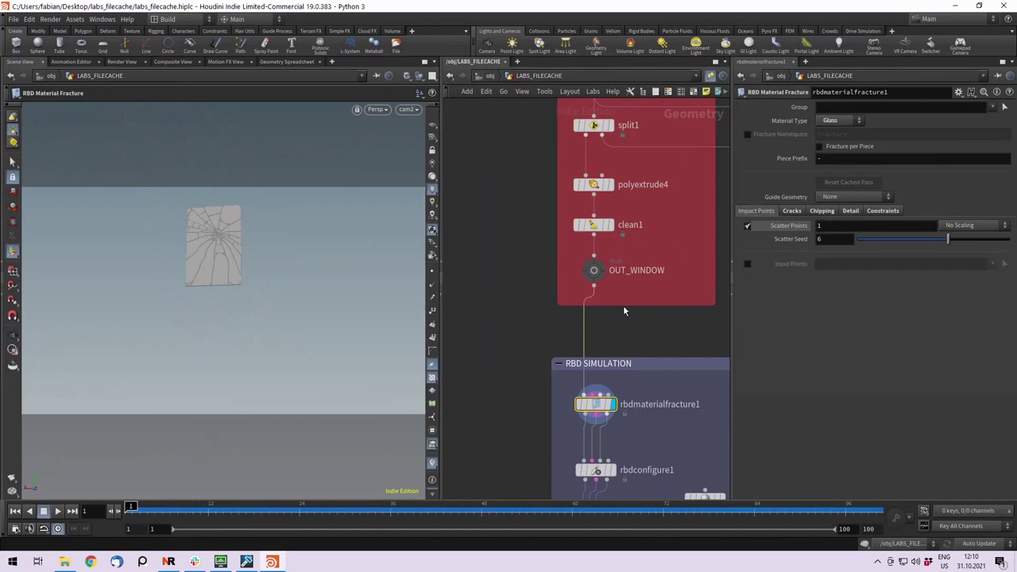
{"action": "middle_click_drag", "start_coordinate": [627, 329], "coordinate": [627, 219]}
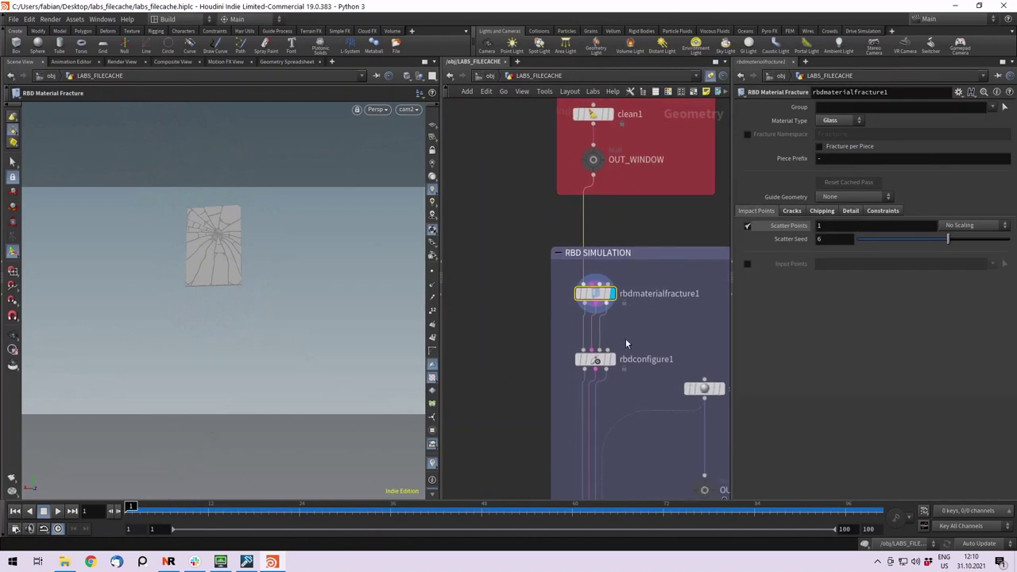
Select rbdconfigure1 and orbit the viewport around the glass piece's bounding box.
{"action": "left_click", "coordinate": [596, 359]}
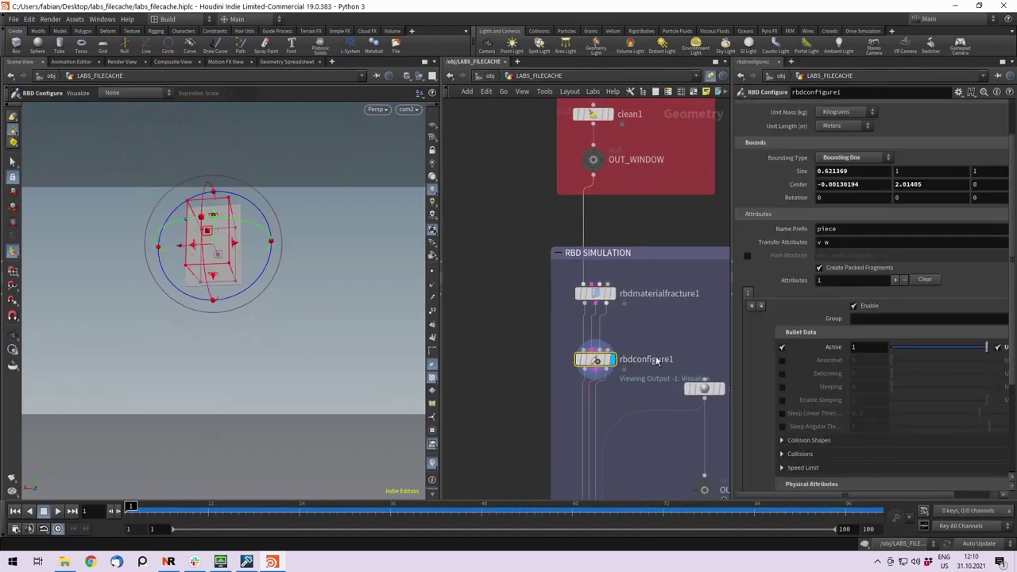
{"action": "middle_click_drag", "start_coordinate": [646, 328], "coordinate": [601, 271]}
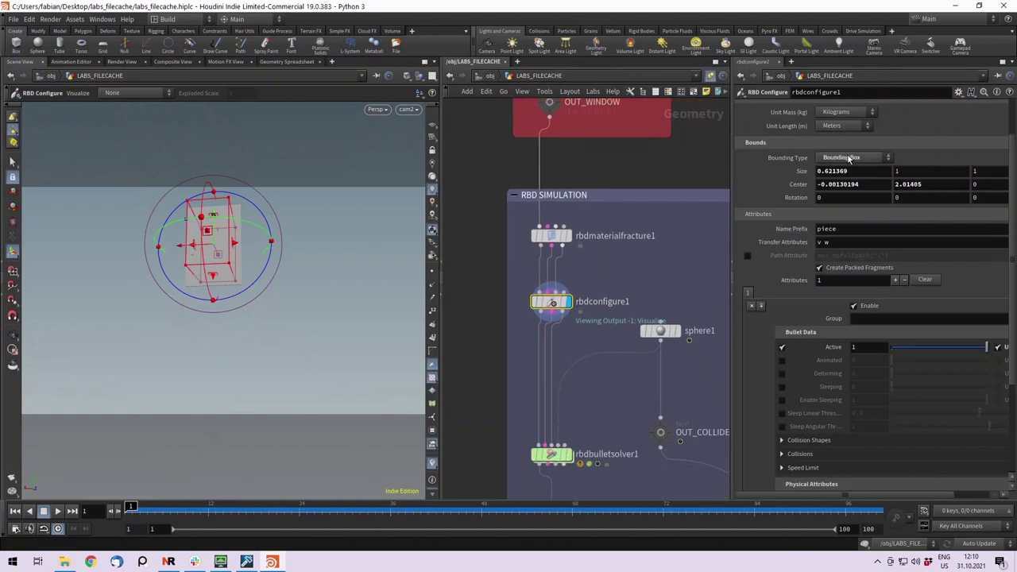
{"action": "key", "text": "Escape"}
{"action": "mouse_move", "coordinate": [320, 252]}
{"action": "left_mouse_down"}
{"action": "mouse_move", "coordinate": [320, 286]}
{"action": "mouse_move", "coordinate": [464, 339]}
{"action": "mouse_move", "coordinate": [325, 256]}
{"action": "mouse_move", "coordinate": [329, 275]}
{"action": "mouse_move", "coordinate": [257, 271]}
{"action": "mouse_move", "coordinate": [278, 260]}
{"action": "mouse_move", "coordinate": [325, 270]}
{"action": "left_mouse_up"}
{"action": "key", "text": "Return"}
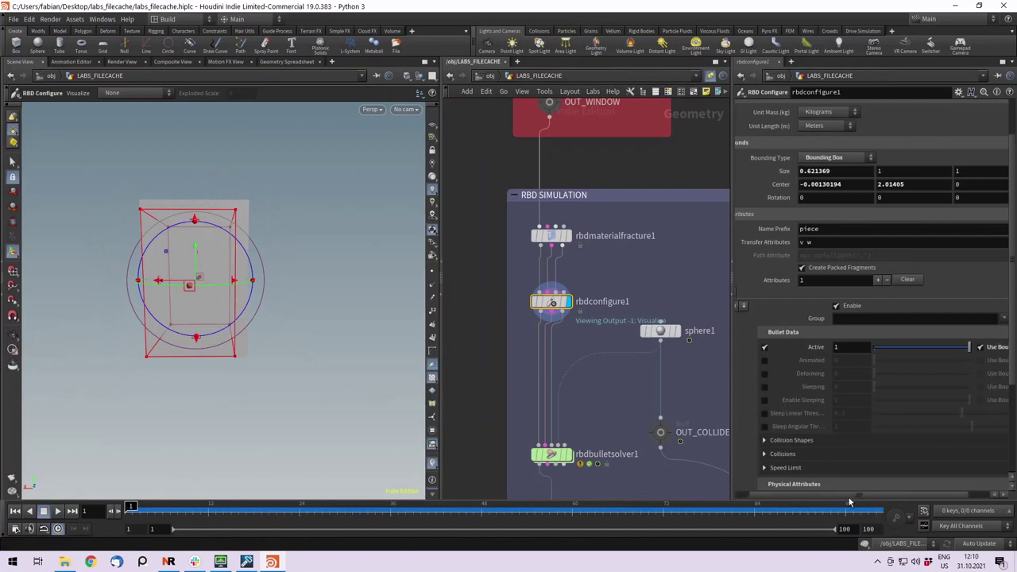
{"action": "left_click_drag", "start_coordinate": [836, 495], "coordinate": [863, 495]}
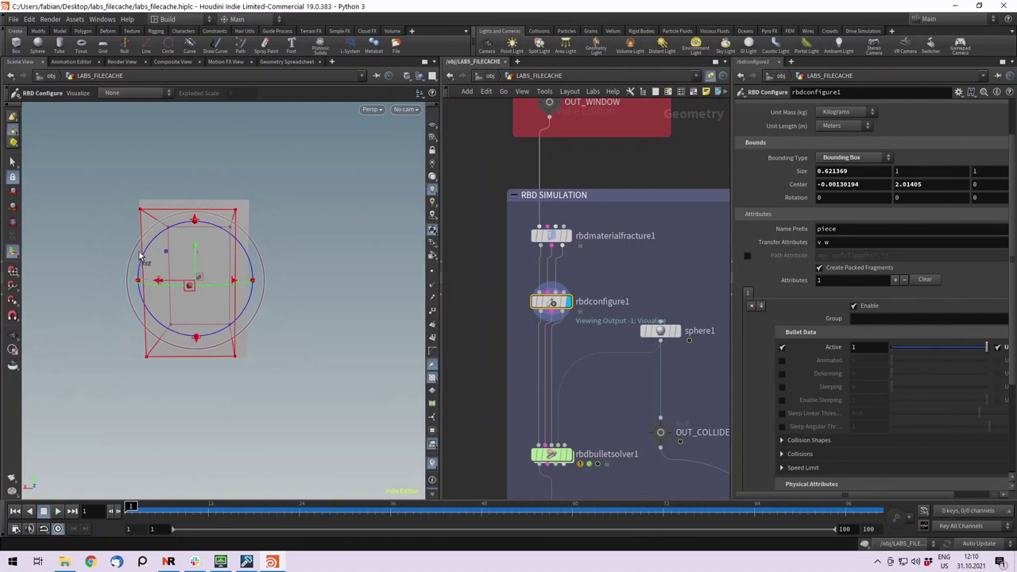
{"action": "middle_click_drag", "start_coordinate": [280, 296], "coordinate": [411, 302]}
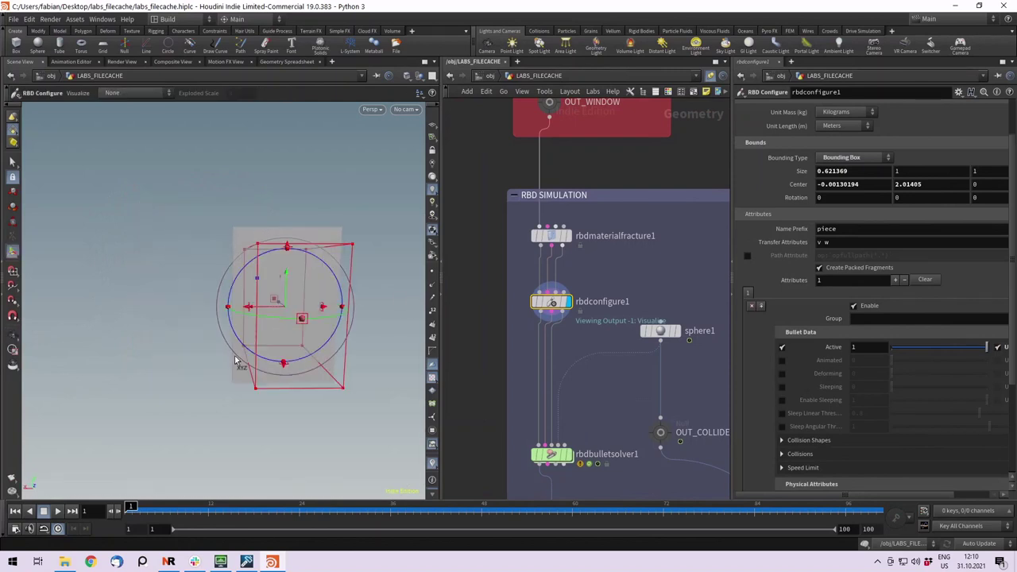
{"action": "key", "text": "Escape"}
{"action": "left_click_drag", "start_coordinate": [238, 365], "coordinate": [293, 358]}
{"action": "right_click_drag", "start_coordinate": [297, 382], "coordinate": [404, 406]}
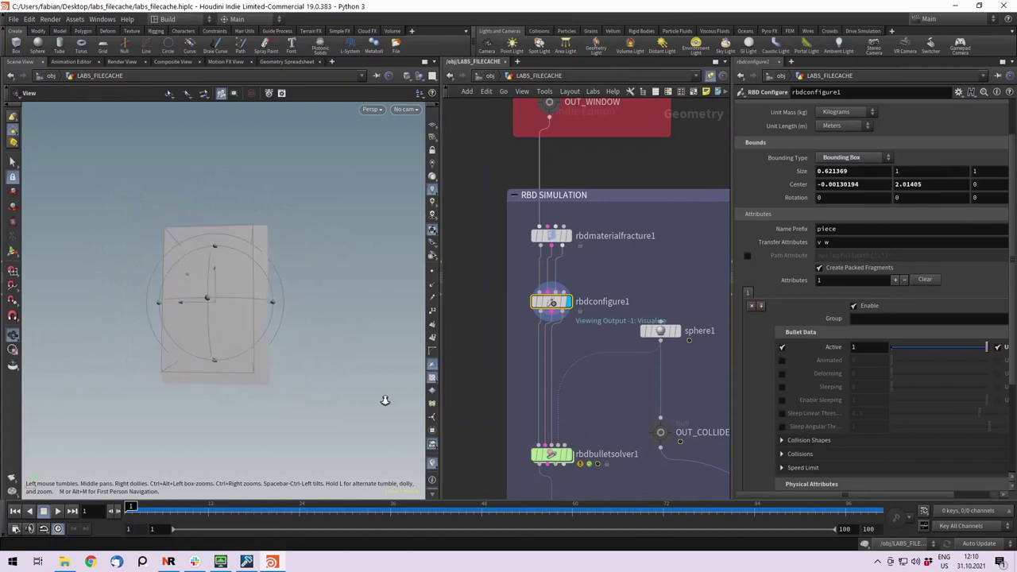
{"action": "key", "text": "Return"}
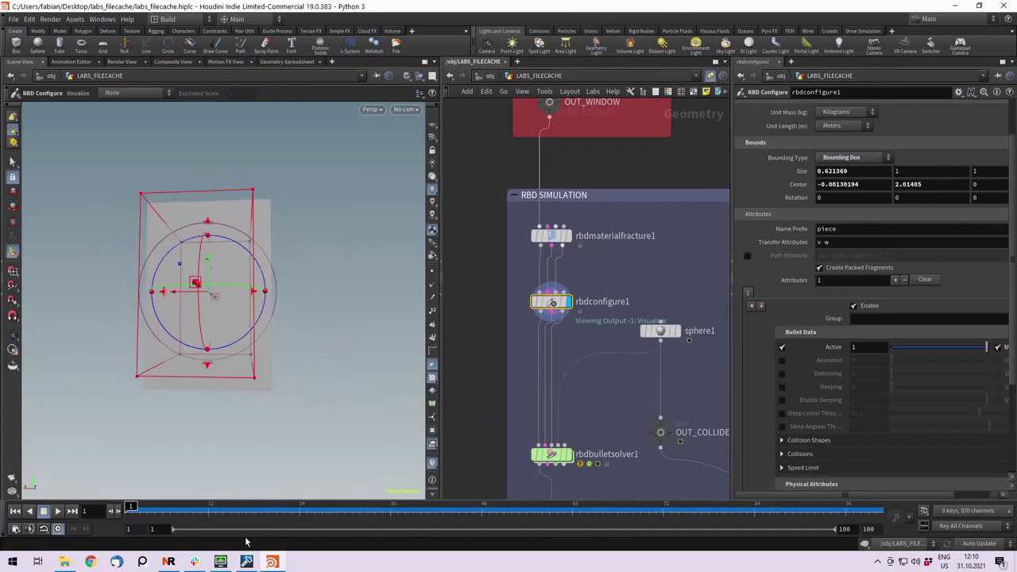
Select filecache1, scrub to frame 35, and orbit around the flying glass shards.
{"action": "middle_click_drag", "start_coordinate": [472, 403], "coordinate": [496, 138]}
{"action": "left_click", "coordinate": [572, 289]}
{"action": "left_click_drag", "start_coordinate": [208, 515], "coordinate": [383, 510]}
{"action": "key", "text": "Escape"}
{"action": "left_click_drag", "start_coordinate": [310, 261], "coordinate": [262, 415]}
{"action": "scroll", "coordinate": [294, 306], "scroll_direction": "up", "scroll_amount": 5}
{"action": "left_click_drag", "start_coordinate": [294, 306], "coordinate": [222, 311]}
{"action": "key", "text": "Escape"}
{"action": "key", "text": "Escape"}
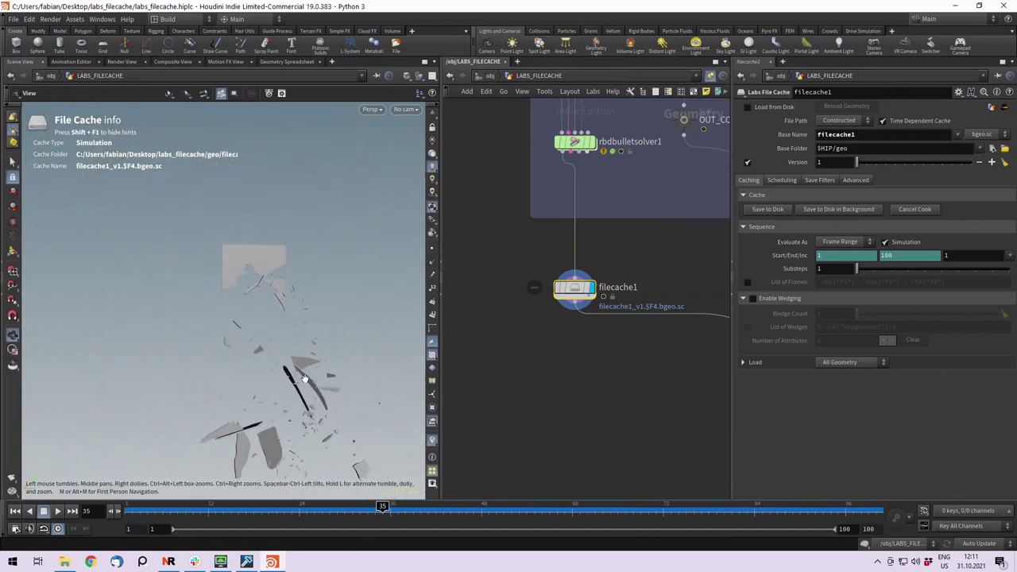
{"action": "key", "text": "Escape"}
Jump to frame 1, display OUT_PREVIEW, and step through frames as the window shatters.
{"action": "left_click", "coordinate": [131, 506]}
{"action": "scroll", "coordinate": [649, 384], "scroll_direction": "down", "scroll_amount": 3}
{"action": "middle_click_drag", "start_coordinate": [649, 383], "coordinate": [546, 337]}
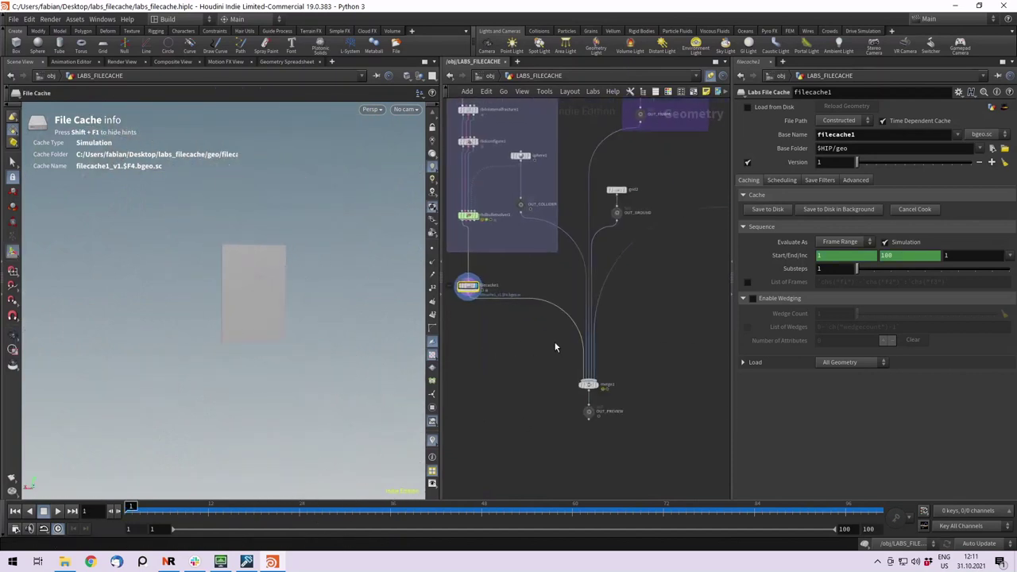
{"action": "scroll", "coordinate": [577, 401], "scroll_direction": "up", "scroll_amount": 2}
{"action": "left_click", "coordinate": [589, 436]}
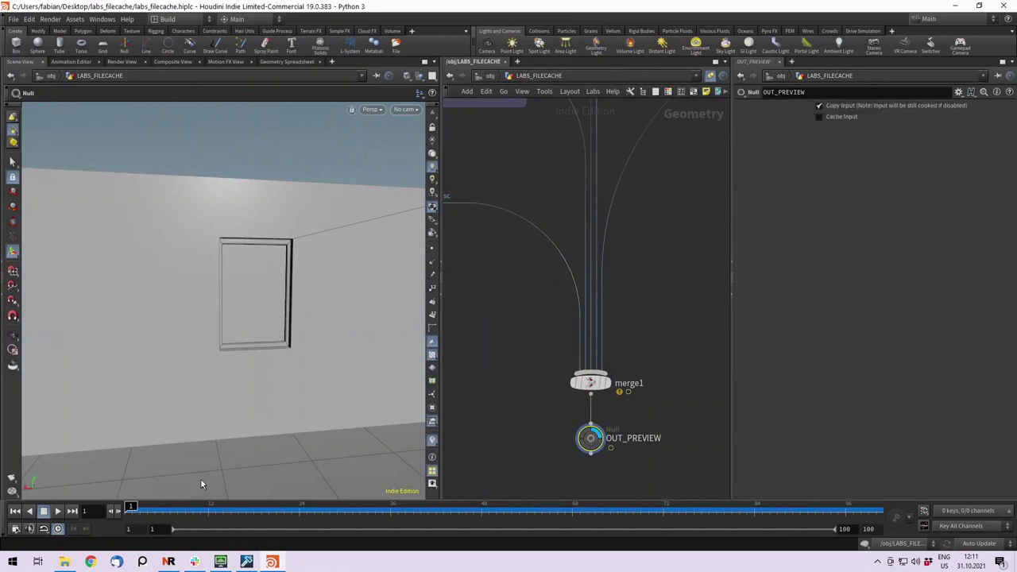
{"action": "left_click_drag", "start_coordinate": [246, 506], "coordinate": [268, 506]}
Look through cam2 and set the display flag on filecache1.
{"action": "left_click", "coordinate": [406, 109]}
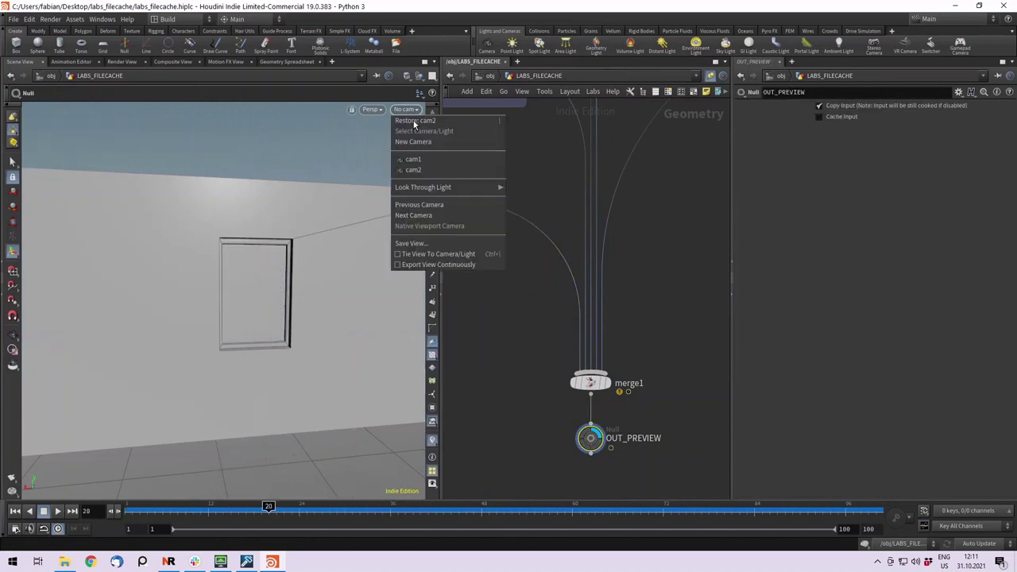
{"action": "left_click", "coordinate": [417, 168]}
{"action": "middle_click_drag", "start_coordinate": [519, 315], "coordinate": [549, 334]}
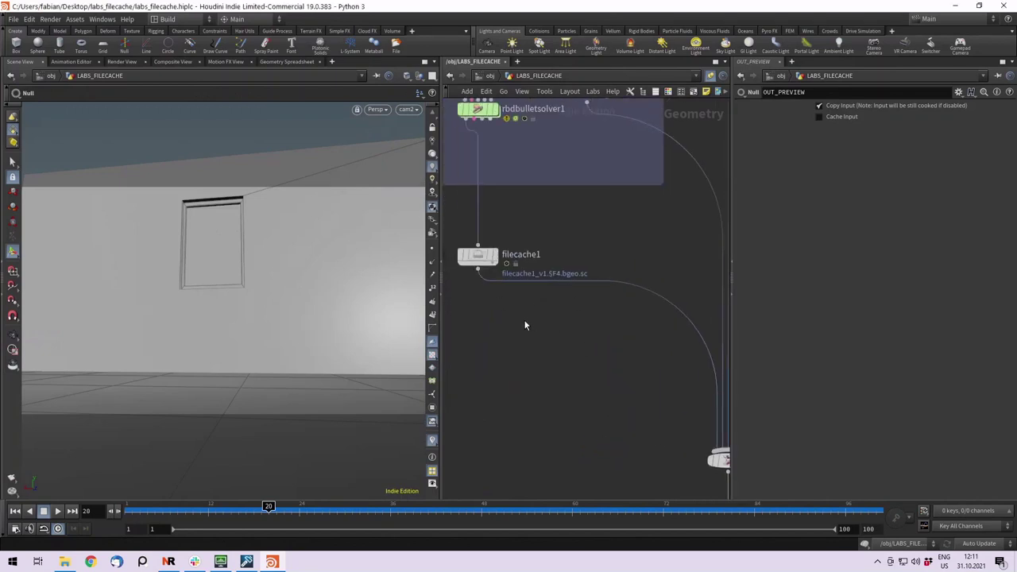
{"action": "mouse_move", "coordinate": [556, 292]}
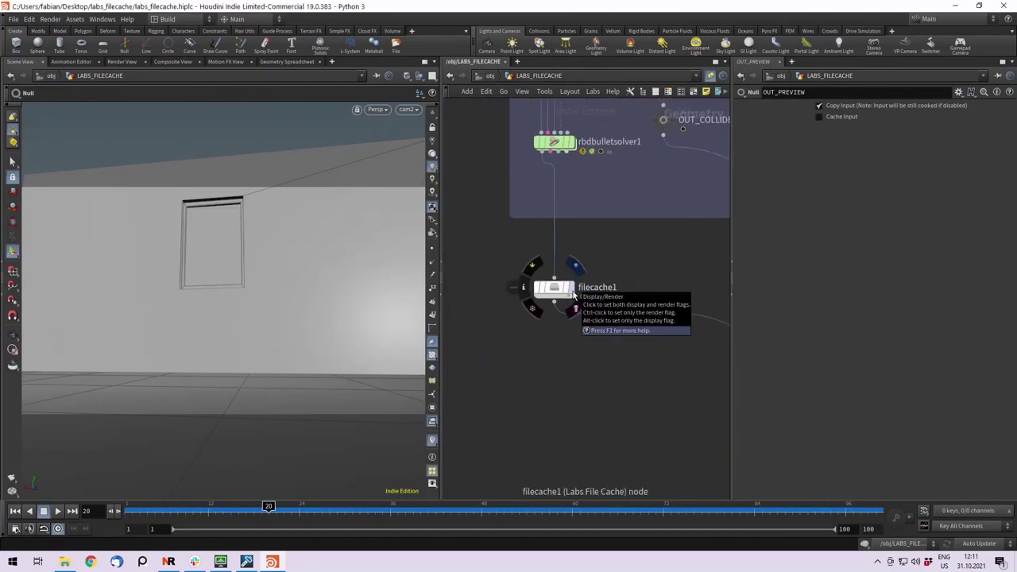
{"action": "left_click", "coordinate": [573, 295]}
Select the filecache1 node and center the network view on it.
{"action": "left_click", "coordinate": [560, 291]}
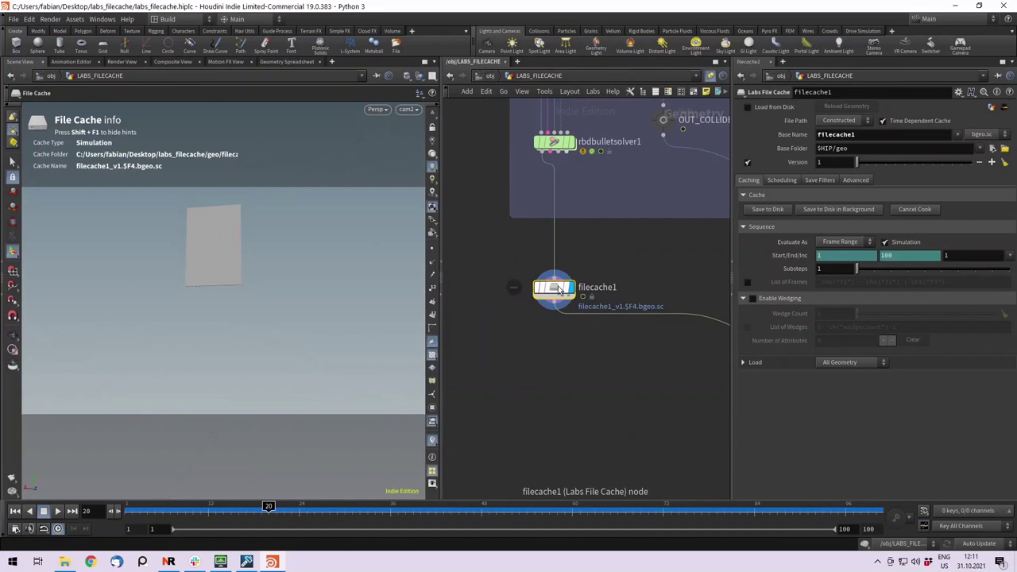
{"action": "middle_click_drag", "start_coordinate": [564, 337], "coordinate": [556, 375]}
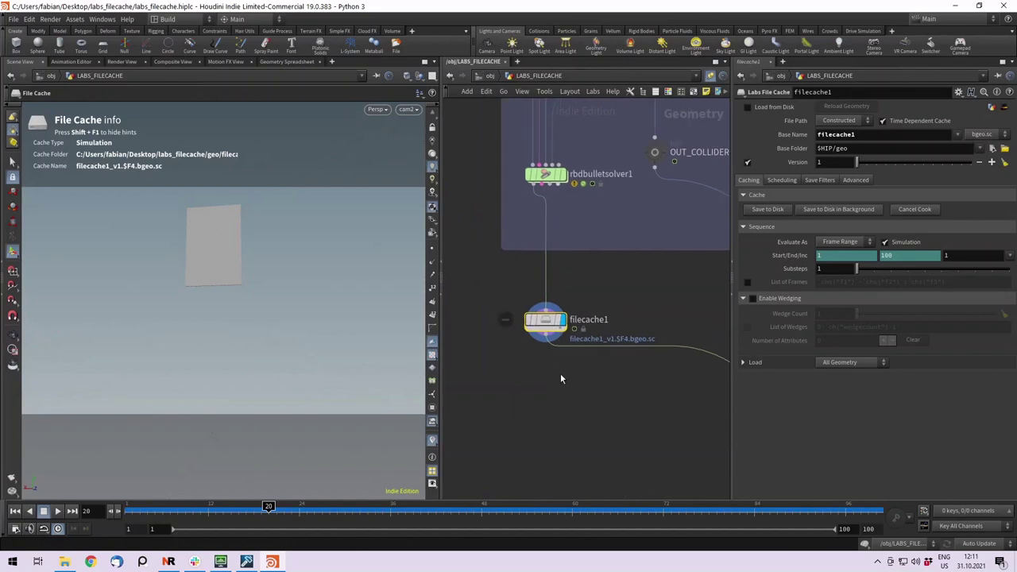
{"action": "middle_click_drag", "start_coordinate": [558, 387], "coordinate": [558, 410]}
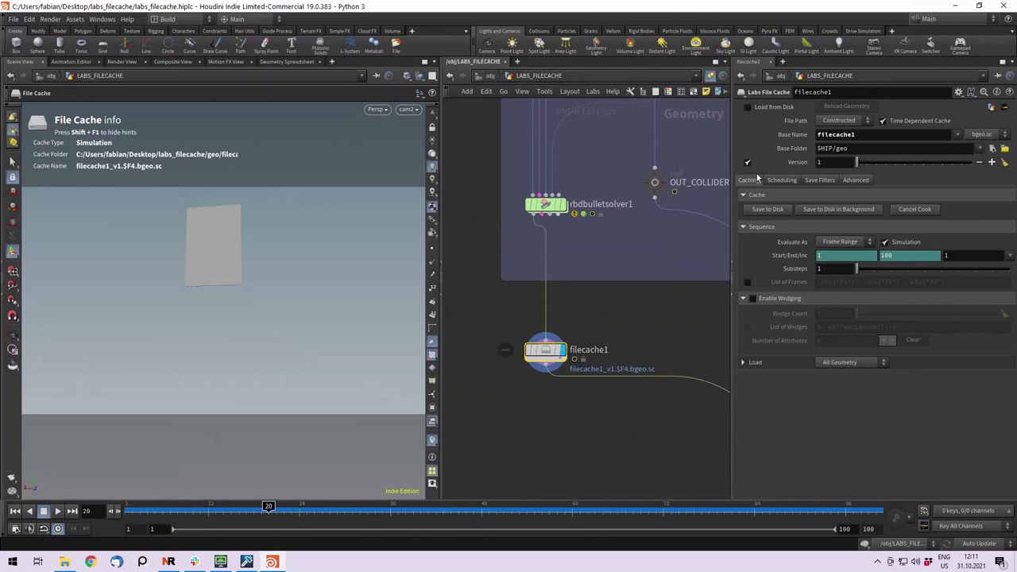
Examine the Output File path parts: base name, version v1, and filecache1_v1.0020.bgeo.sc.
{"action": "left_click", "coordinate": [851, 181]}
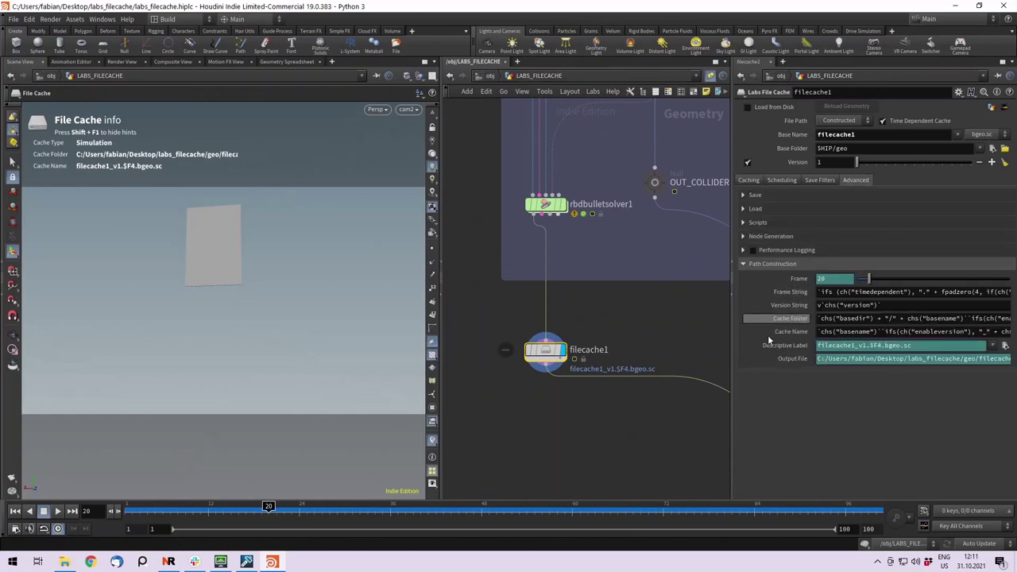
{"action": "left_click_drag", "start_coordinate": [840, 359], "coordinate": [901, 359]}
{"action": "left_click", "coordinate": [889, 359]}
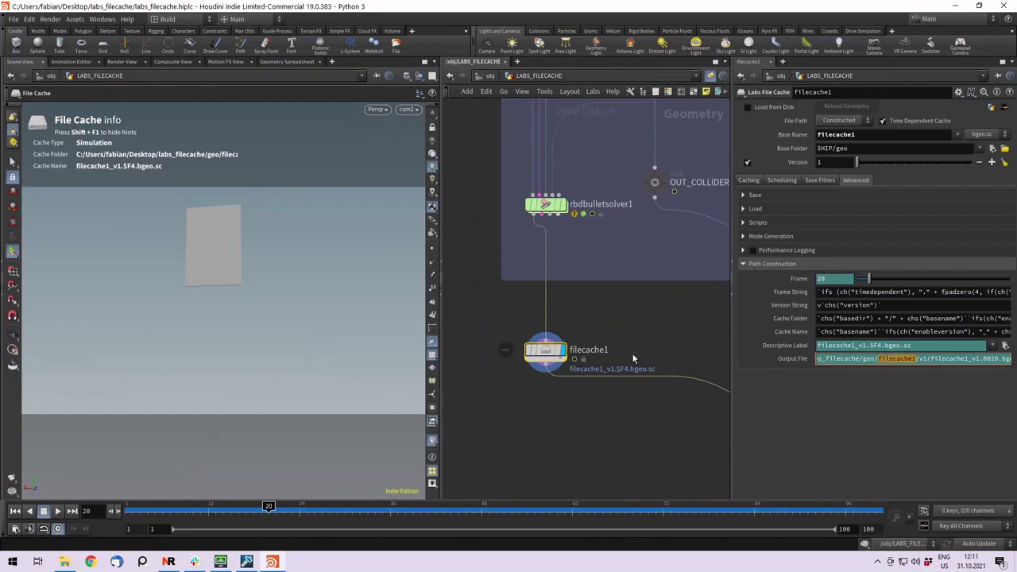
{"action": "left_click", "coordinate": [919, 359]}
{"action": "left_click", "coordinate": [833, 163]}
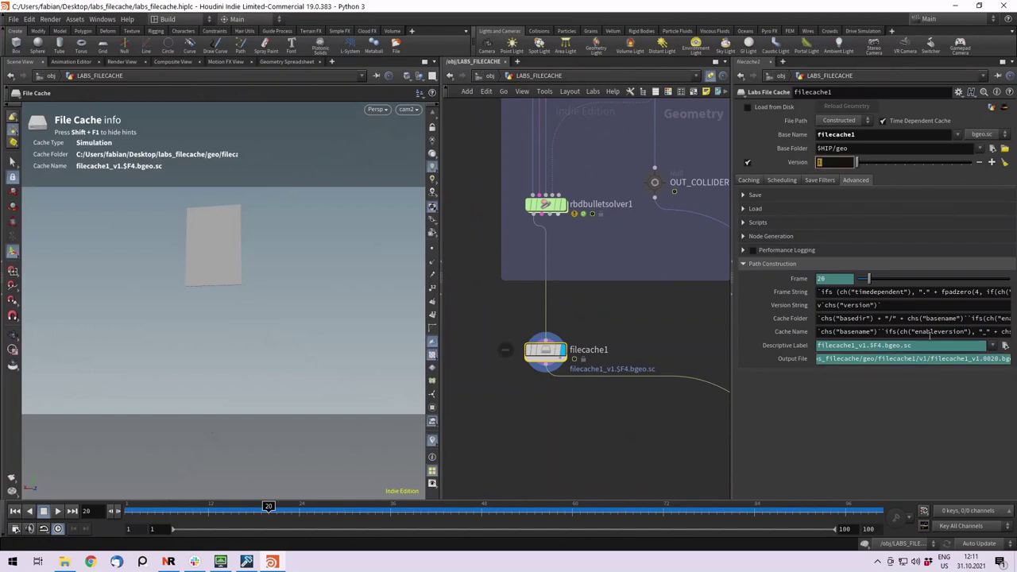
{"action": "left_click_drag", "start_coordinate": [928, 359], "coordinate": [1011, 359]}
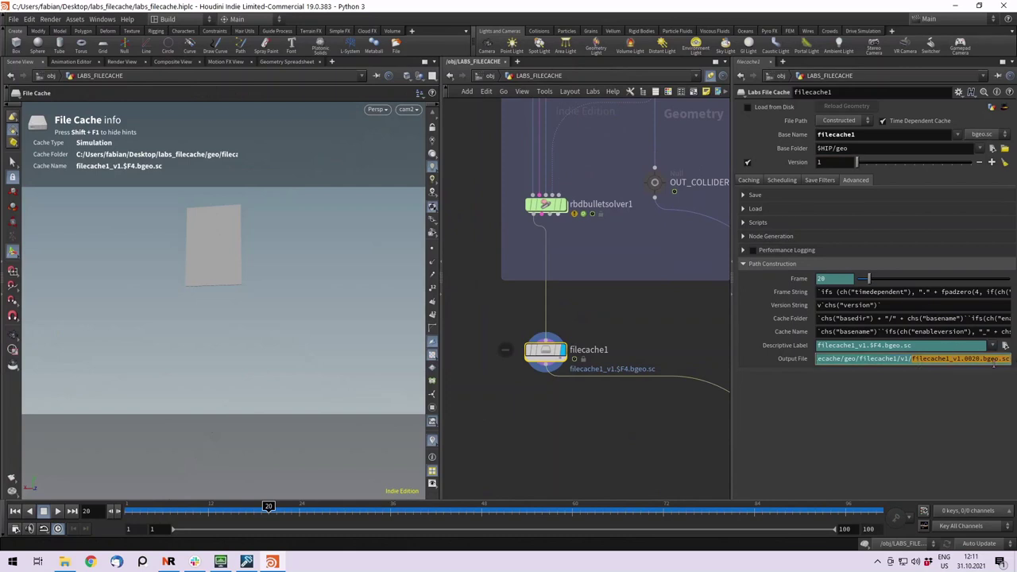
{"action": "middle_click_drag", "start_coordinate": [570, 410], "coordinate": [569, 354]}
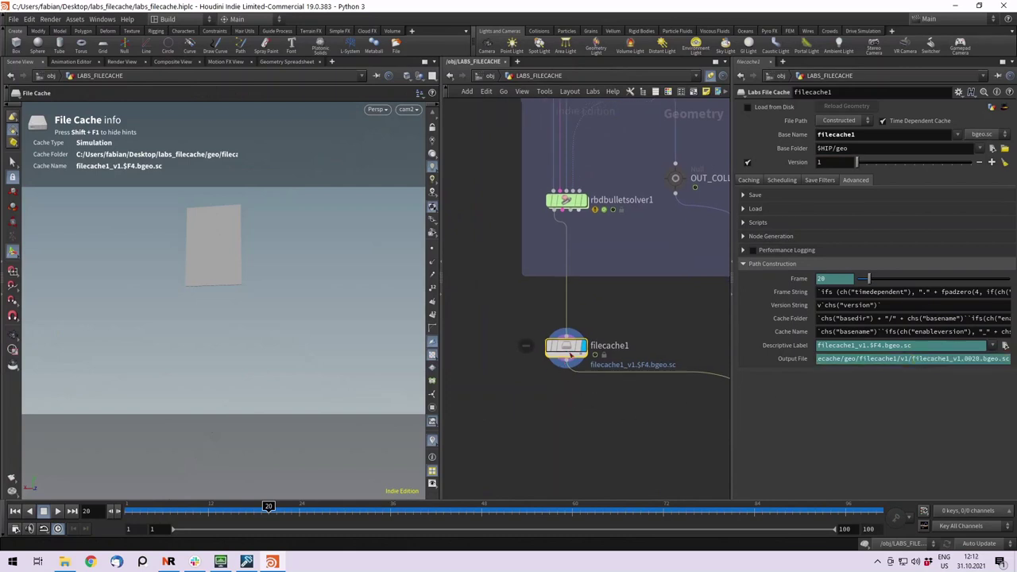
Enable Wedging on filecache1 and check the path now includes the w0 wedge string.
{"action": "left_click", "coordinate": [751, 180]}
{"action": "left_click", "coordinate": [752, 298]}
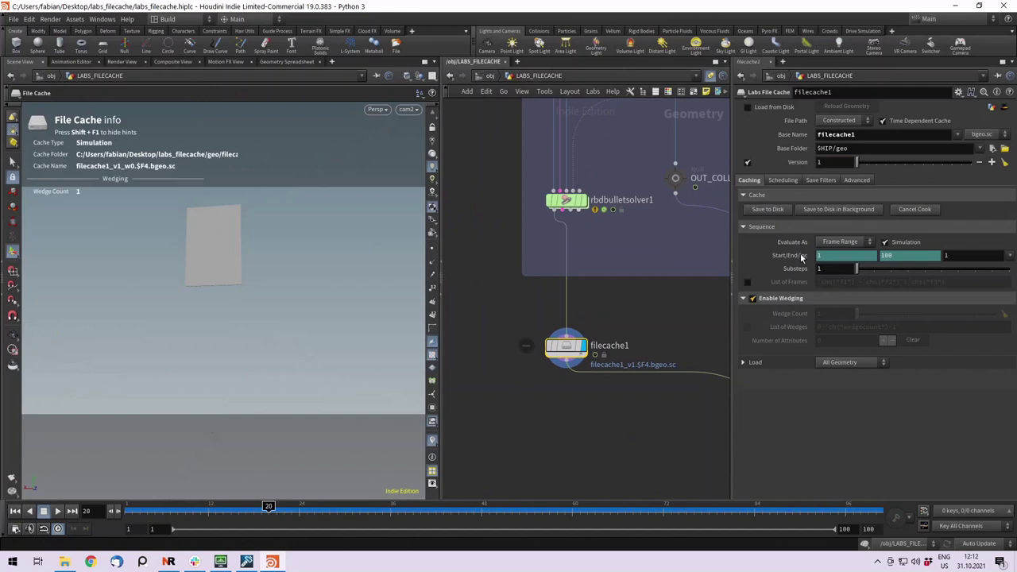
{"action": "left_click", "coordinate": [856, 180]}
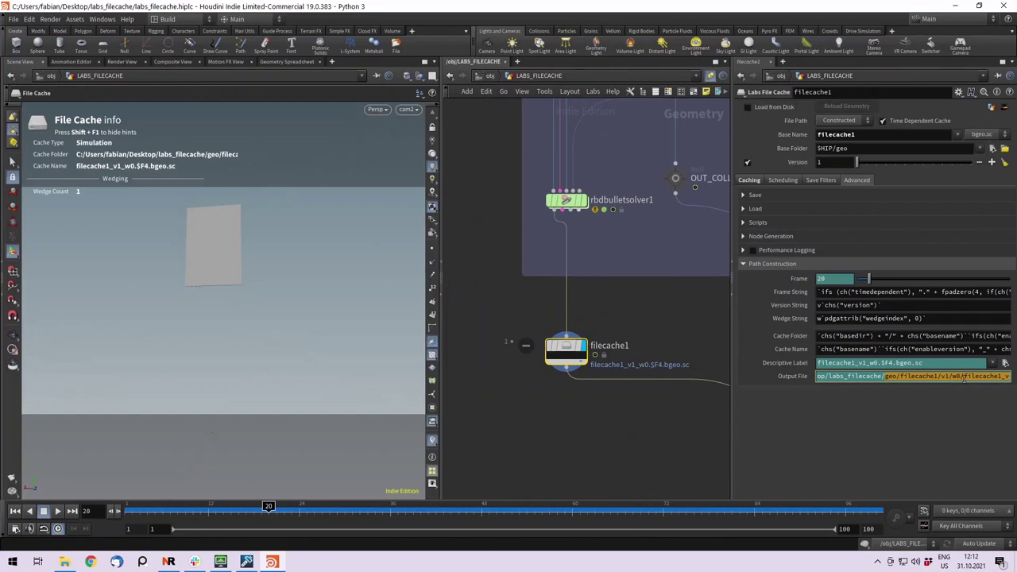
{"action": "left_click", "coordinate": [963, 379]}
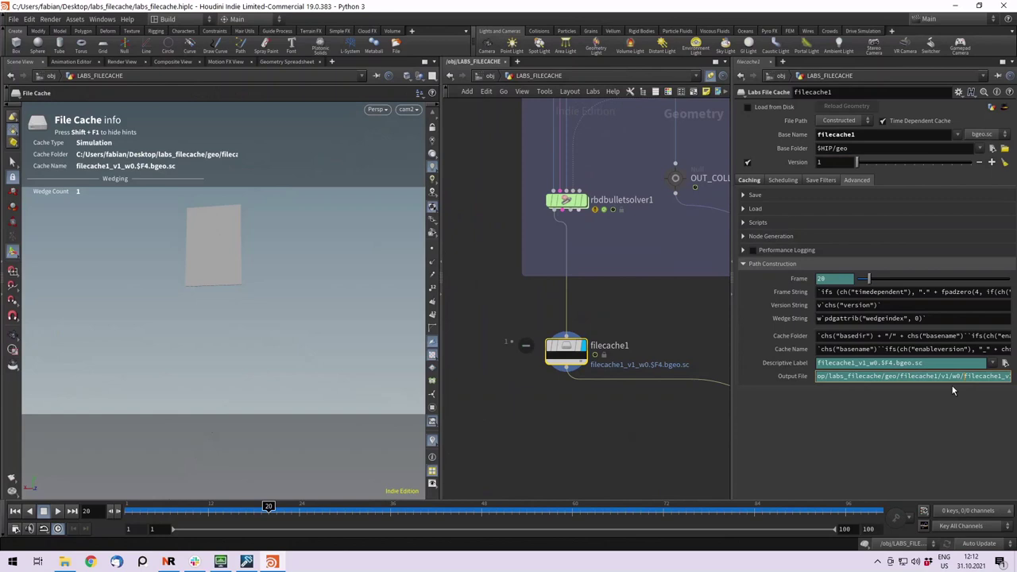
{"action": "key", "text": "Return"}
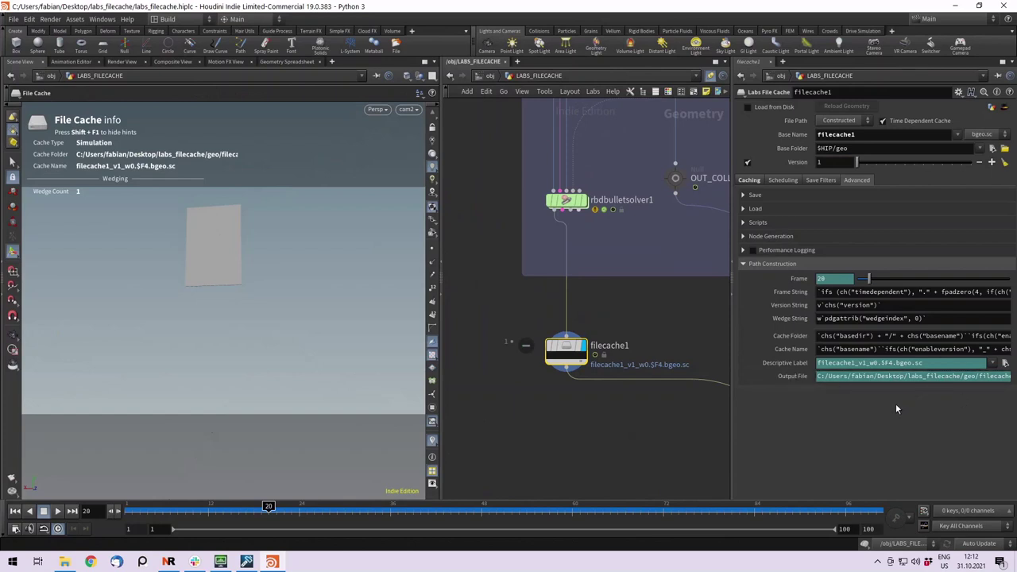
{"action": "left_click", "coordinate": [748, 181]}
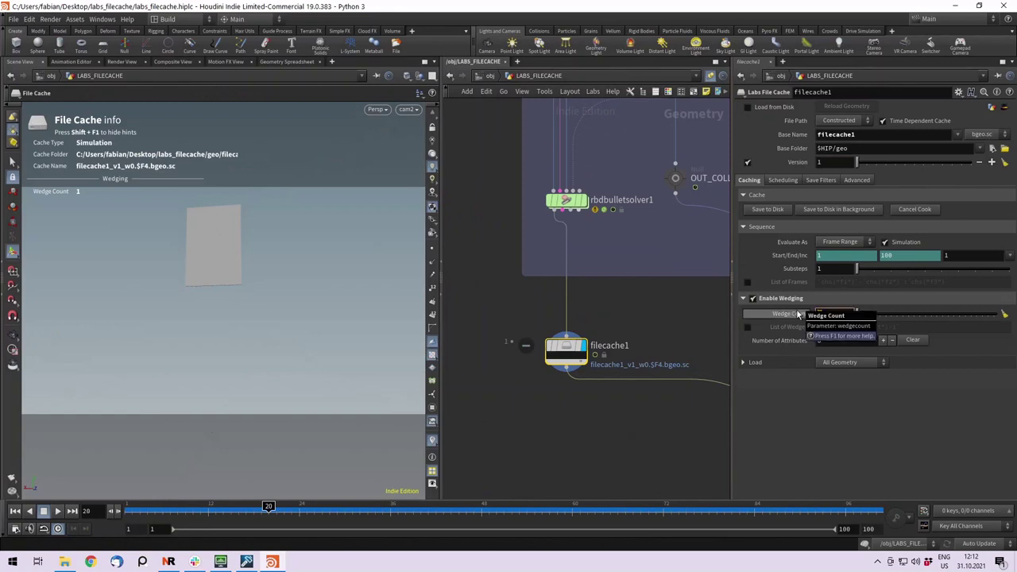
Set Wedge Count to 5 and add a wedge attribute named seed ranging 0 to 123.
{"action": "left_click_drag", "start_coordinate": [799, 315], "coordinate": [895, 325]}
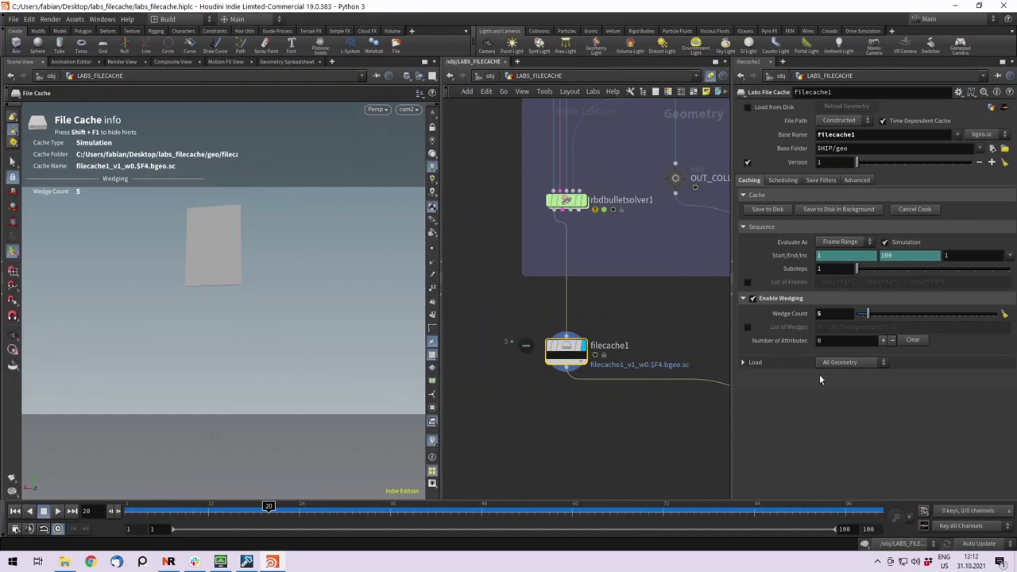
{"action": "left_click", "coordinate": [882, 341]}
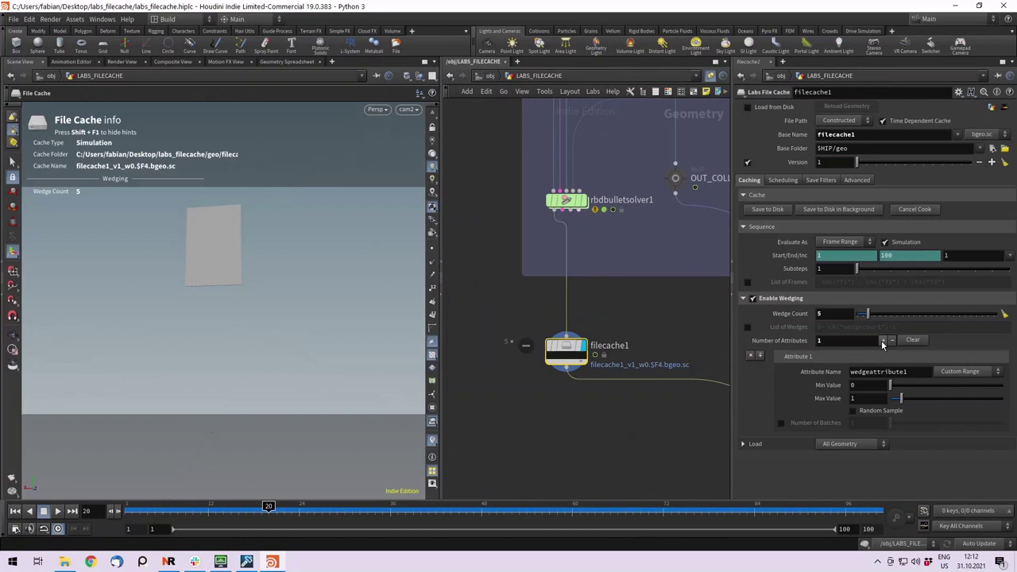
{"action": "left_click", "coordinate": [819, 372]}
{"action": "type", "text": "seed"}
{"action": "key", "text": "Return"}
{"action": "left_click", "coordinate": [865, 399]}
{"action": "type", "text": "12"}
{"action": "key", "text": "Return"}
{"action": "left_click", "coordinate": [869, 397]}
{"action": "type", "text": "3"}
{"action": "key", "text": "Return"}
{"action": "middle_click_drag", "start_coordinate": [595, 388], "coordinate": [604, 431]}
Select the rbdmaterialfracture1 node in the window-building network.
{"action": "left_click", "coordinate": [861, 371]}
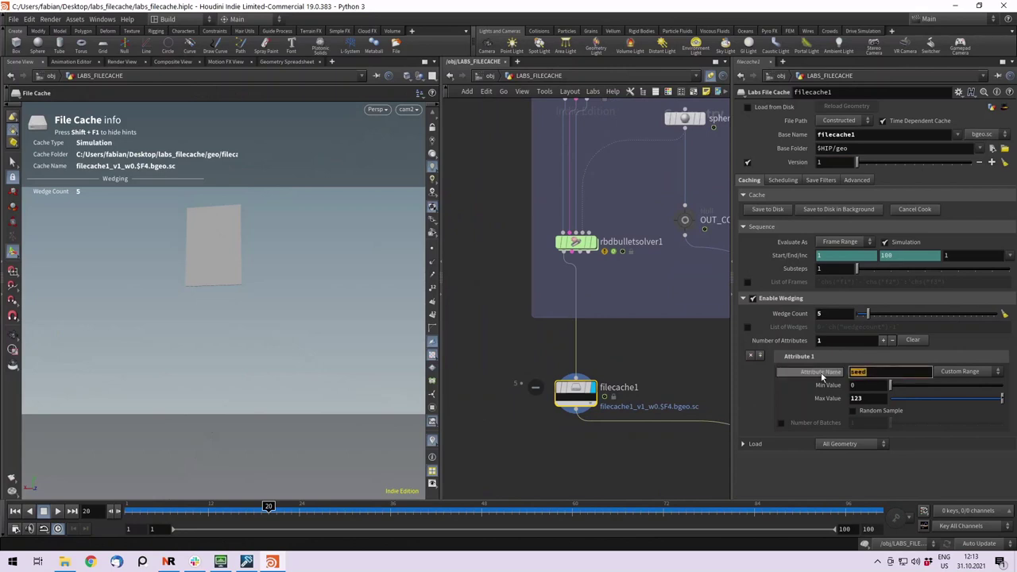
{"action": "scroll", "coordinate": [535, 333], "scroll_direction": "up", "scroll_amount": 8}
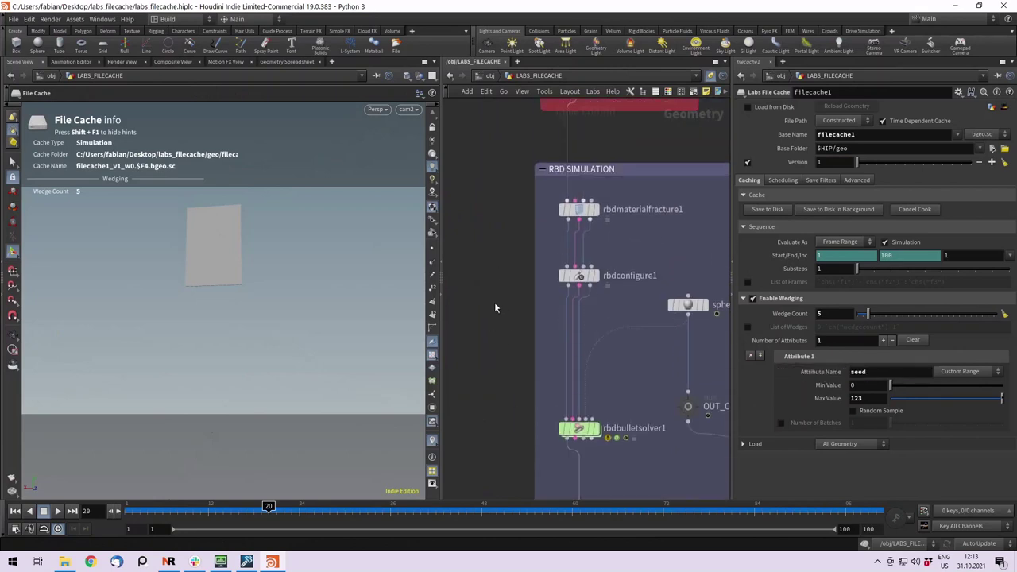
{"action": "left_click", "coordinate": [574, 288]}
{"action": "scroll", "coordinate": [514, 334], "scroll_direction": "down", "scroll_amount": 3}
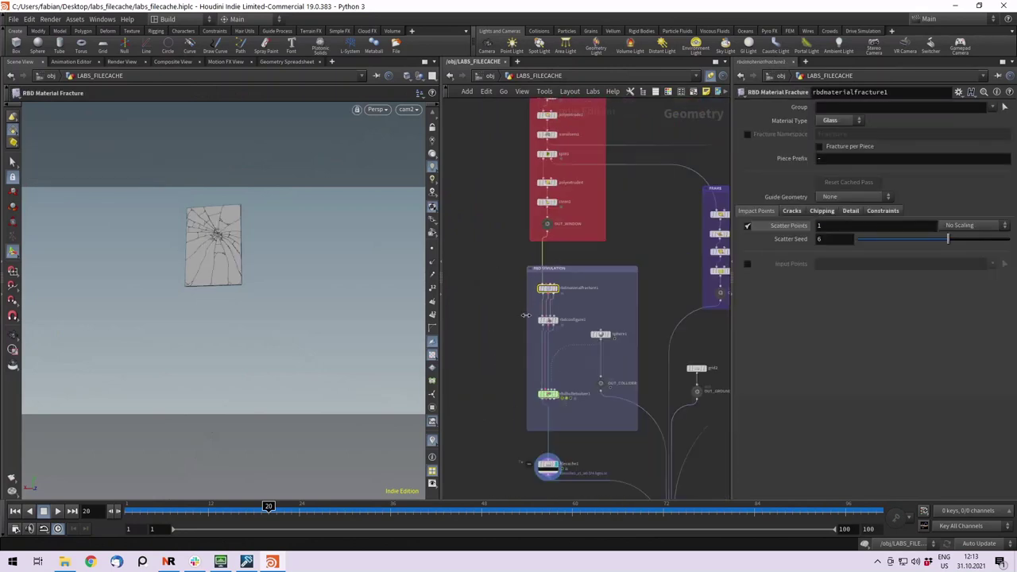
{"action": "middle_click_drag", "start_coordinate": [500, 319], "coordinate": [490, 384]}
{"action": "left_click_drag", "start_coordinate": [470, 398], "coordinate": [583, 131]}
{"action": "scroll", "coordinate": [579, 333], "scroll_direction": "up", "scroll_amount": 3}
{"action": "left_click", "coordinate": [582, 304]}
{"action": "middle_click_drag", "start_coordinate": [519, 308], "coordinate": [496, 293]}
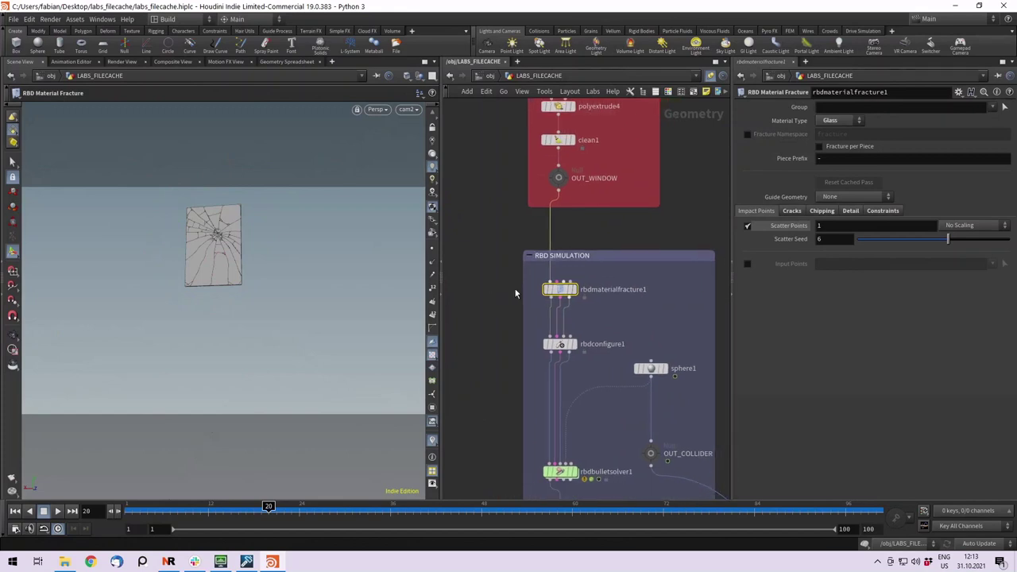
{"action": "left_click", "coordinate": [833, 240]}
{"action": "type", "text": "scatter_pts"}
{"action": "left_click_drag", "start_coordinate": [861, 239], "coordinate": [739, 232]}
{"action": "key", "text": "BackSpace"}
{"action": "type", "text": "@seed"}
{"action": "key", "text": "Return"}
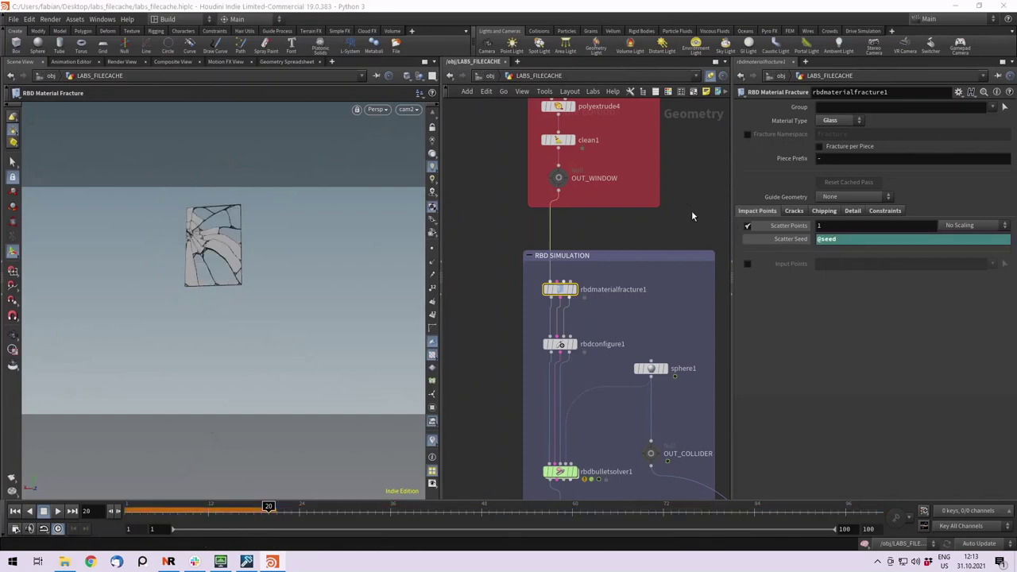
{"action": "scroll", "coordinate": [659, 334], "scroll_direction": "down", "scroll_amount": 2}
{"action": "scroll", "coordinate": [628, 447], "scroll_direction": "down", "scroll_amount": 5}
{"action": "scroll", "coordinate": [540, 362], "scroll_direction": "up", "scroll_amount": 2}
Review filecache1's wedge settings: seed attribute, wedge count 5, min value 0.
{"action": "left_click", "coordinate": [548, 366]}
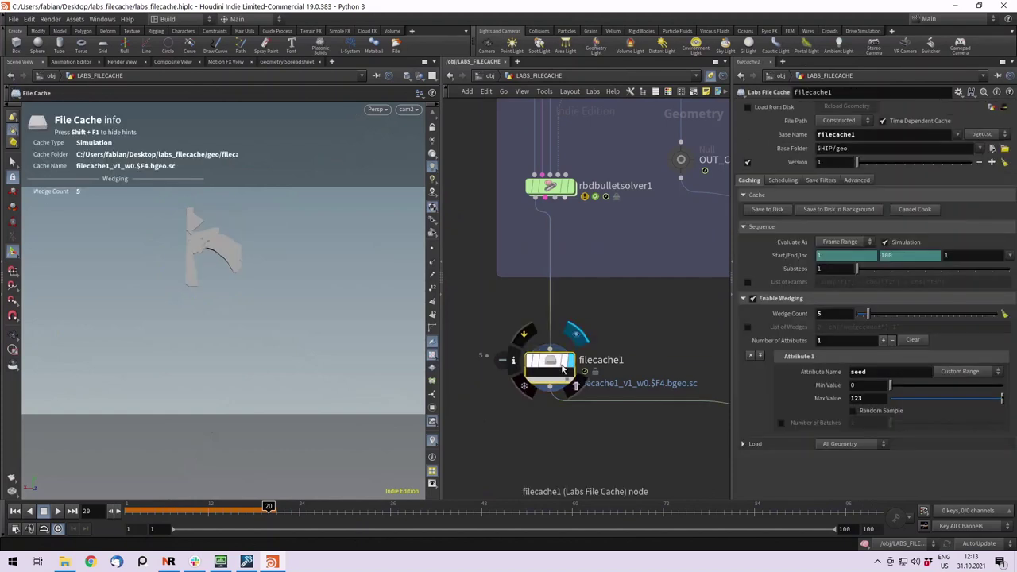
{"action": "double_click", "coordinate": [863, 371]}
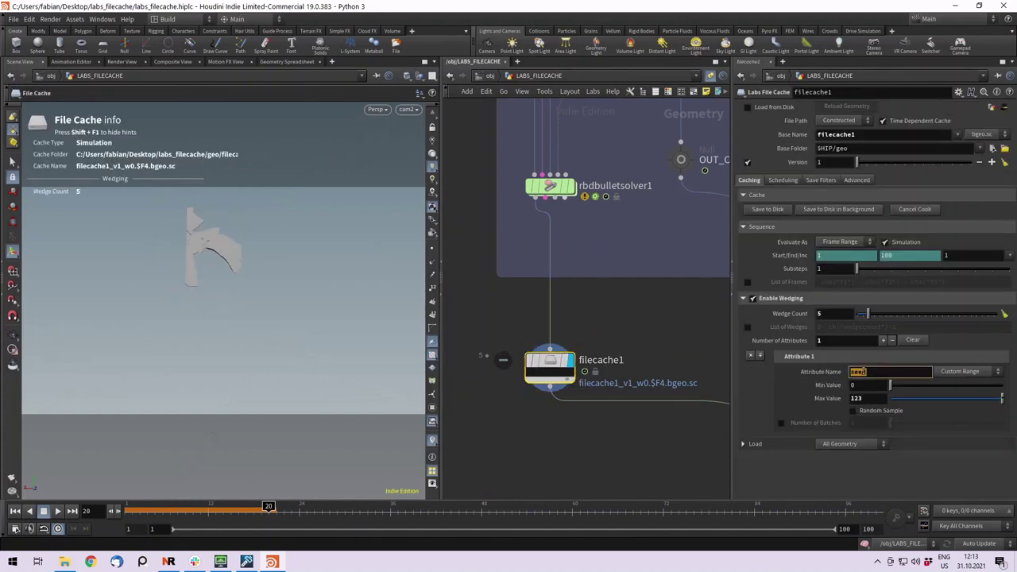
{"action": "double_click", "coordinate": [837, 313]}
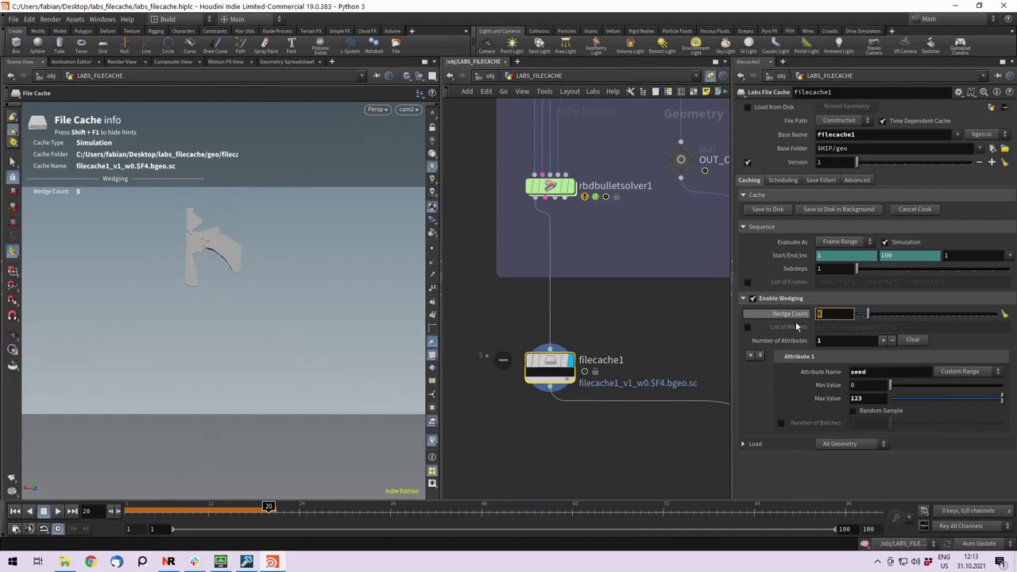
{"action": "double_click", "coordinate": [864, 386]}
{"action": "key", "text": "Tab"}
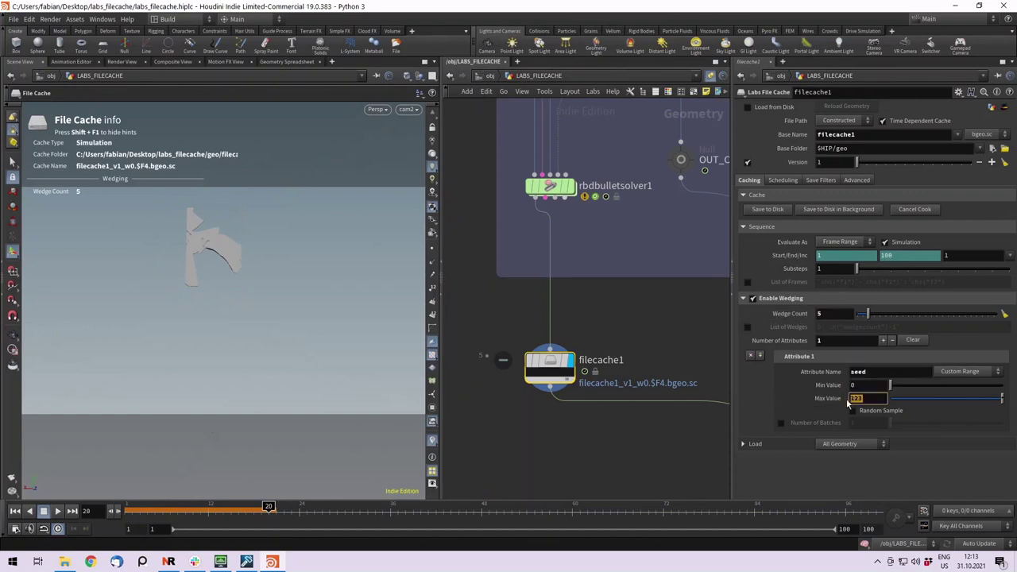
Return to the first frame and cache to disk in background, choosing Save and Continue.
{"action": "middle_click_drag", "start_coordinate": [593, 437], "coordinate": [562, 401]}
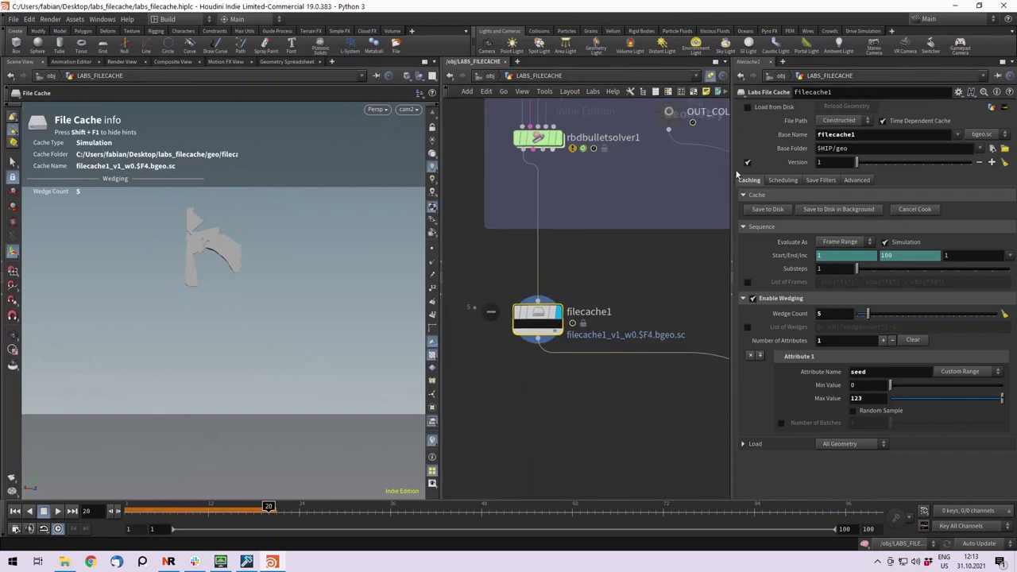
{"action": "left_click", "coordinate": [62, 509]}
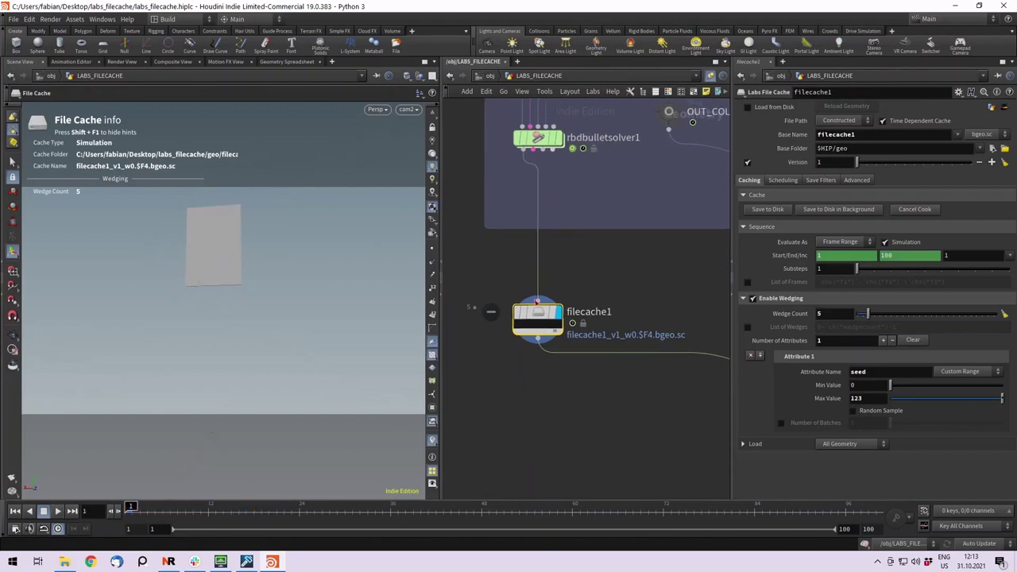
{"action": "left_click", "coordinate": [838, 209]}
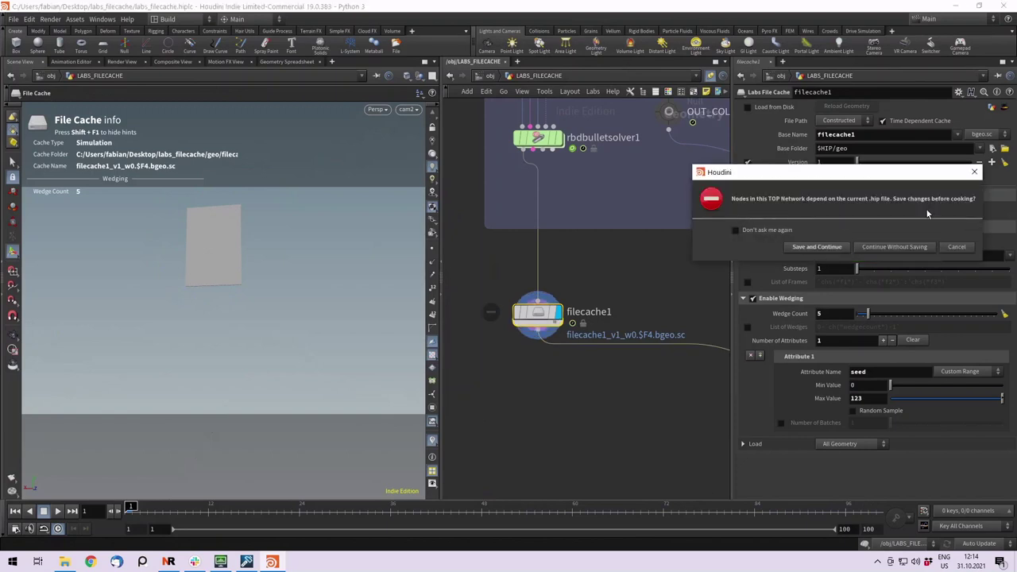
{"action": "left_click", "coordinate": [815, 237]}
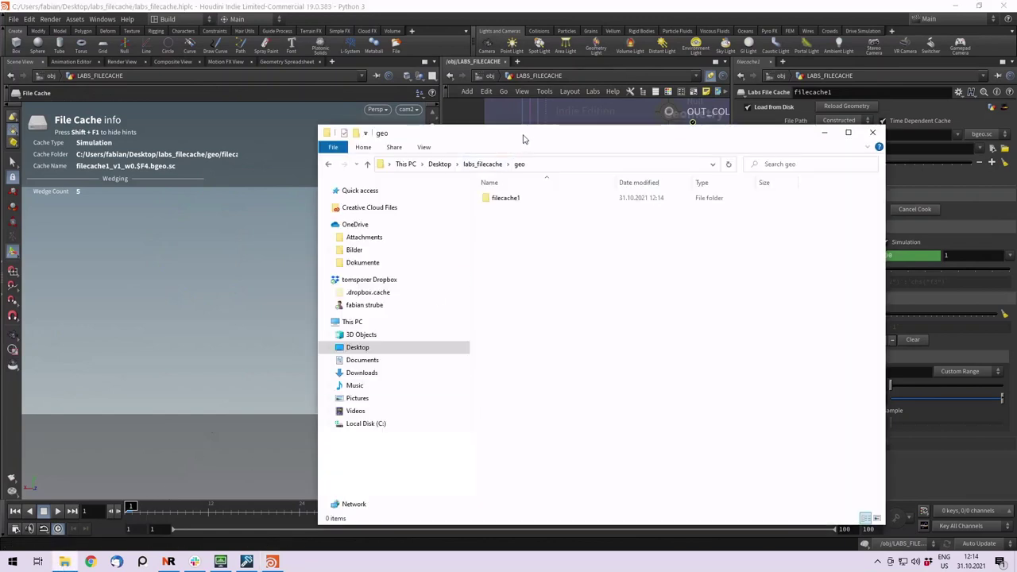
Browse geo > filecache1 > v1 > w0 to check the cached frames, then return to v1.
{"action": "left_click_drag", "start_coordinate": [523, 139], "coordinate": [264, 116]}
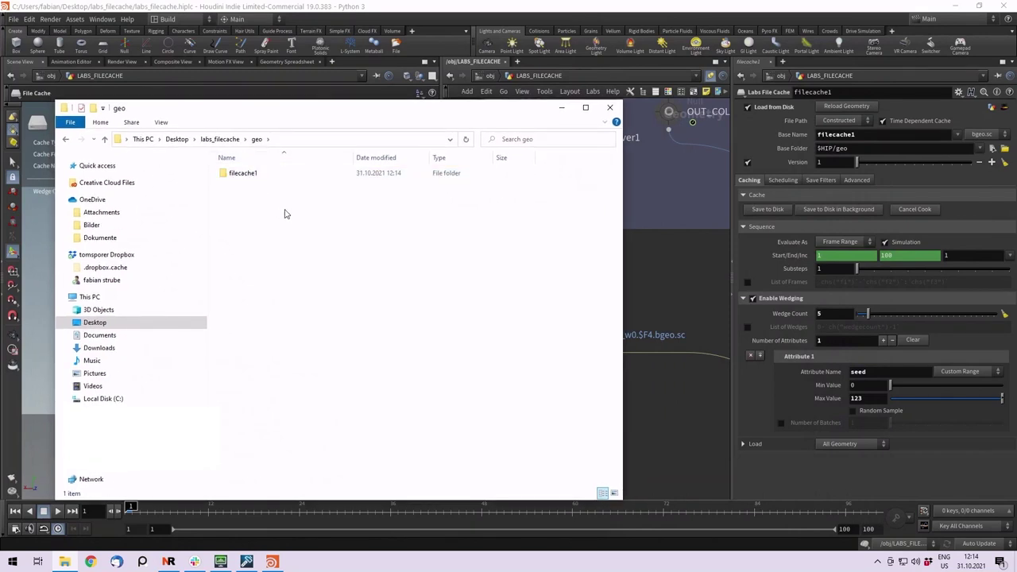
{"action": "left_click", "coordinate": [220, 139]}
{"action": "double_click", "coordinate": [240, 188]}
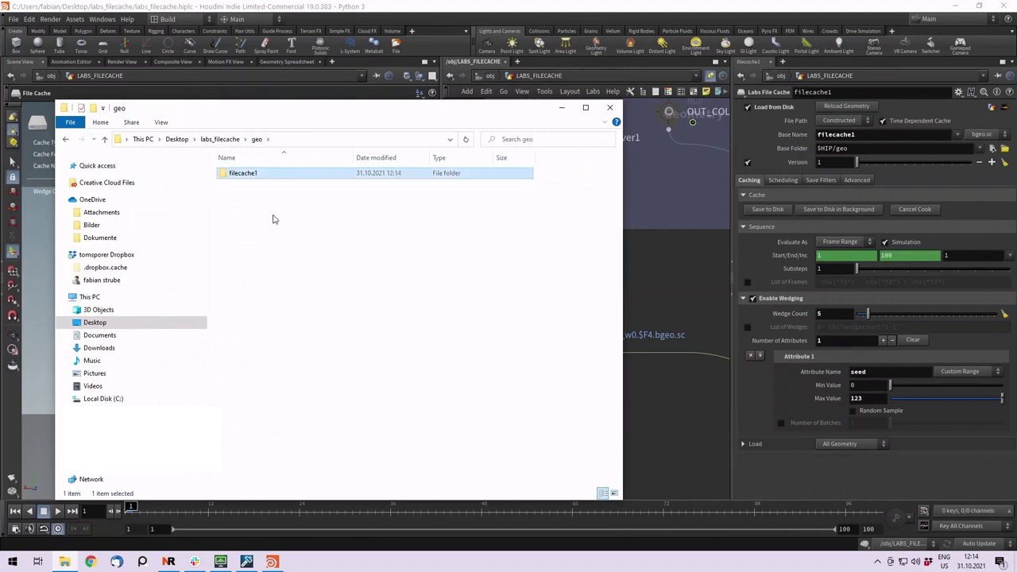
{"action": "left_click", "coordinate": [243, 176]}
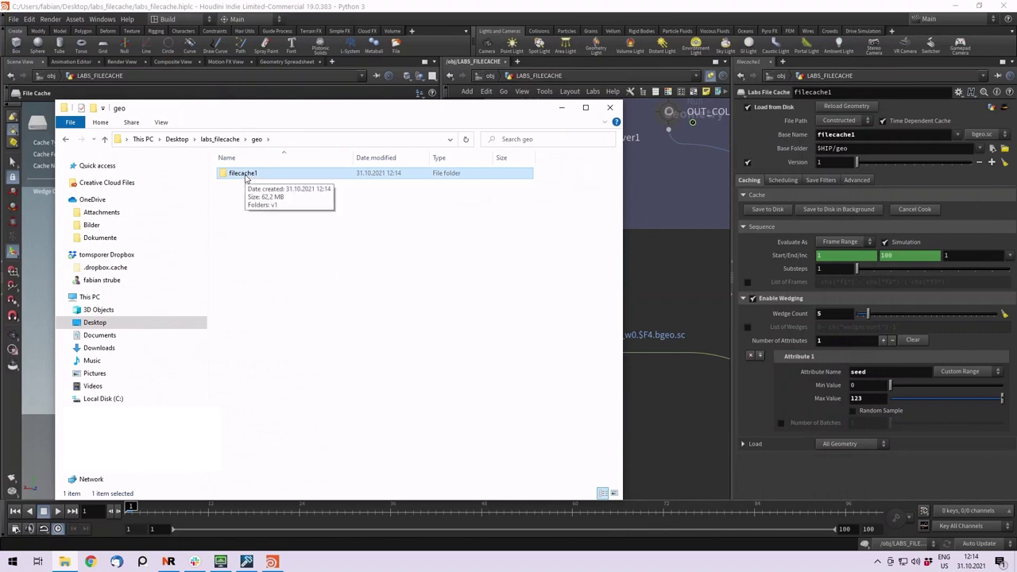
{"action": "double_click", "coordinate": [246, 178]}
{"action": "left_click", "coordinate": [273, 176]}
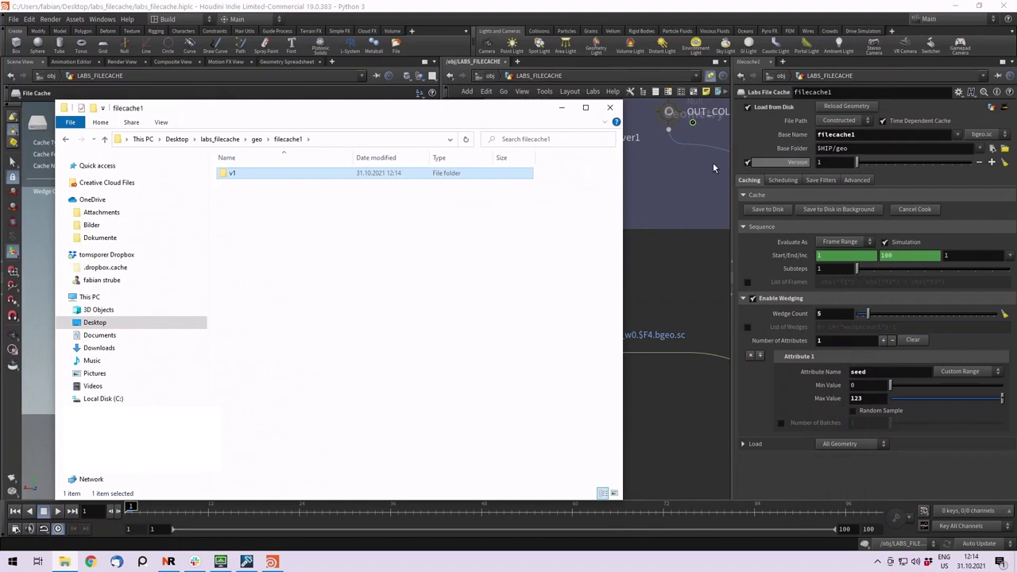
{"action": "double_click", "coordinate": [235, 174]}
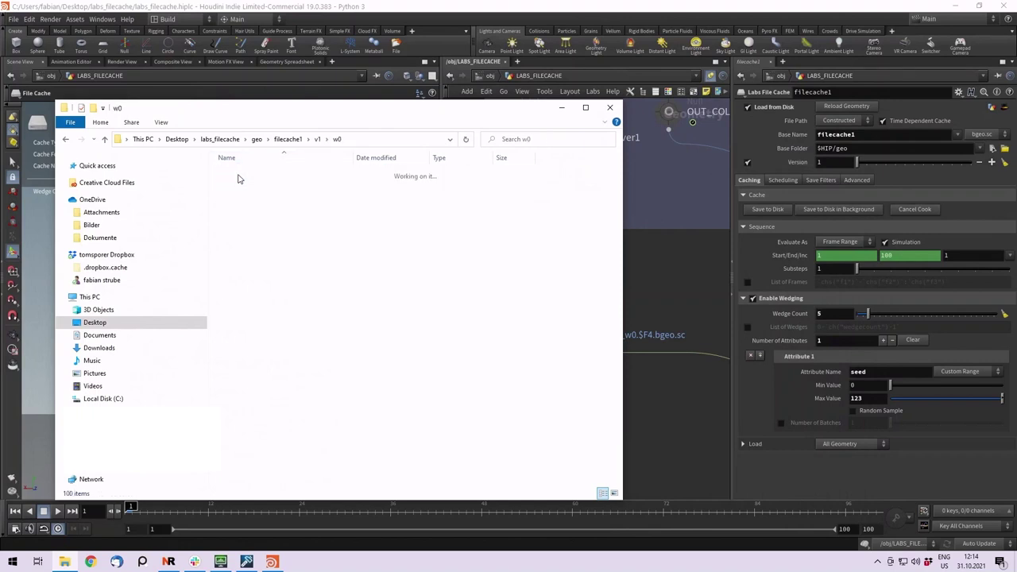
{"action": "double_click", "coordinate": [235, 174]}
{"action": "scroll", "coordinate": [262, 184], "scroll_direction": "down", "scroll_amount": 20}
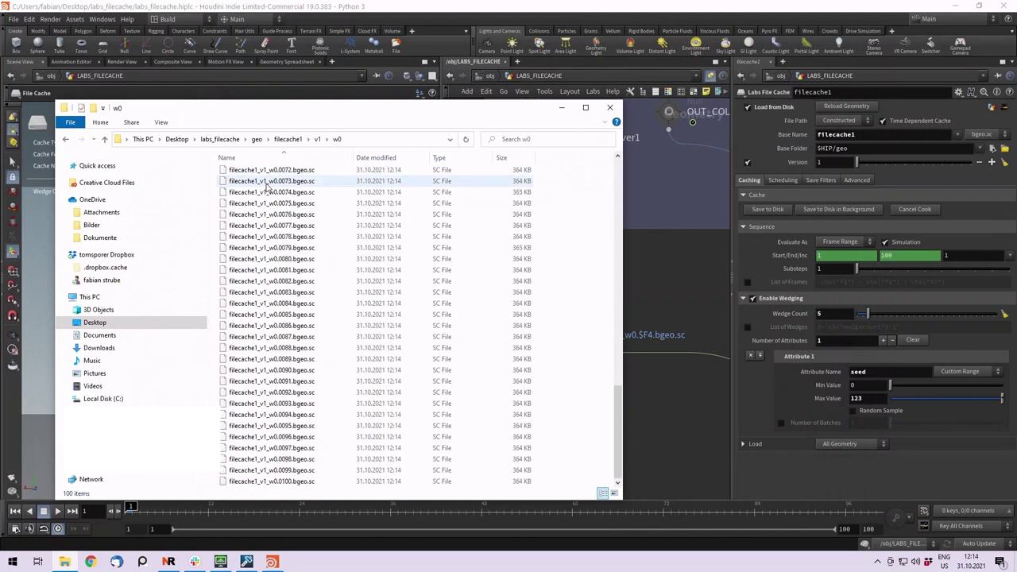
{"action": "scroll", "coordinate": [268, 186], "scroll_direction": "up", "scroll_amount": 20}
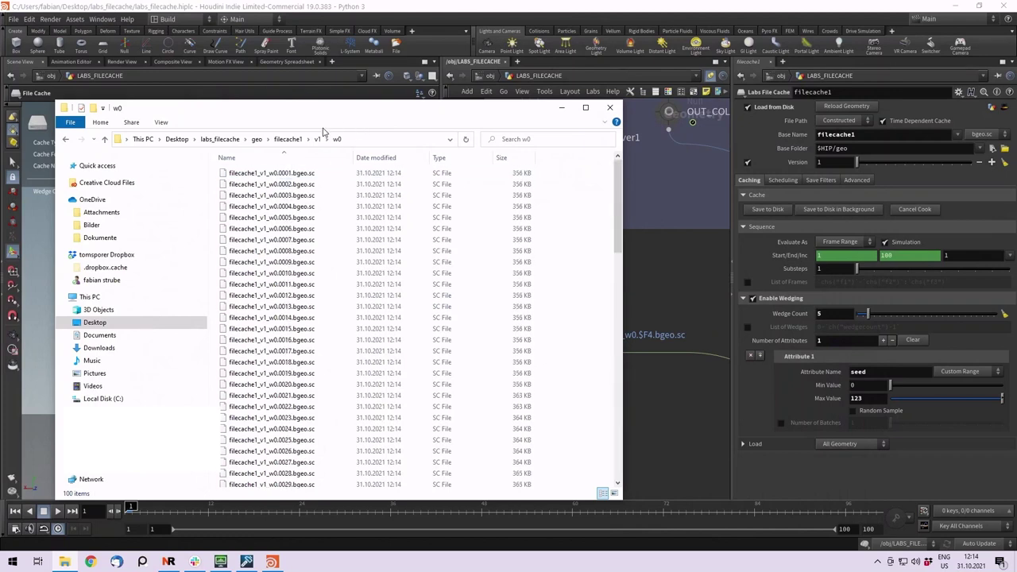
{"action": "left_click", "coordinate": [319, 140]}
Display OUT_PREVIEW, then filecache1, and scrub forward to the ball hitting the glass.
{"action": "left_click", "coordinate": [561, 107]}
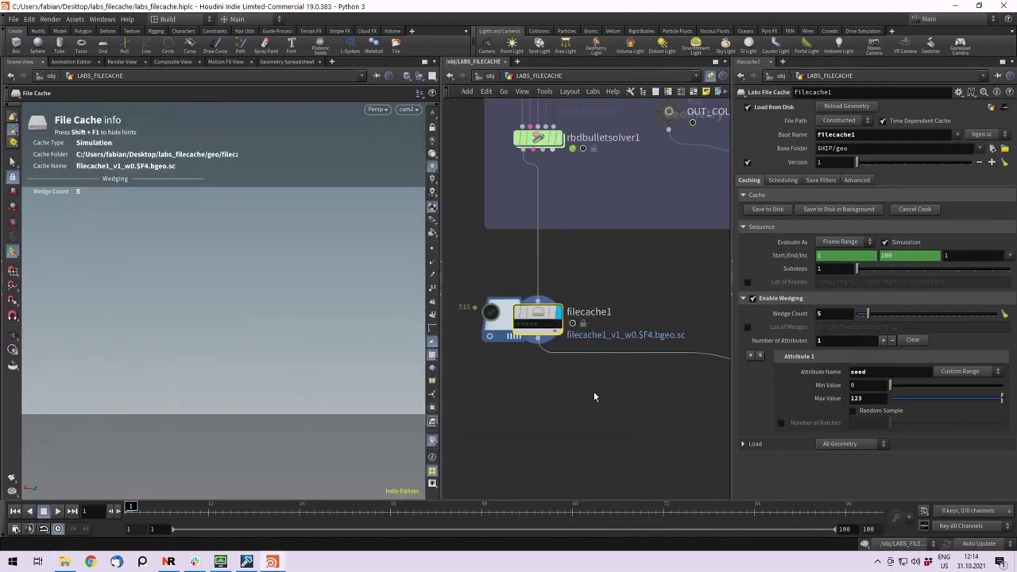
{"action": "scroll", "coordinate": [590, 394], "scroll_direction": "down", "scroll_amount": 5}
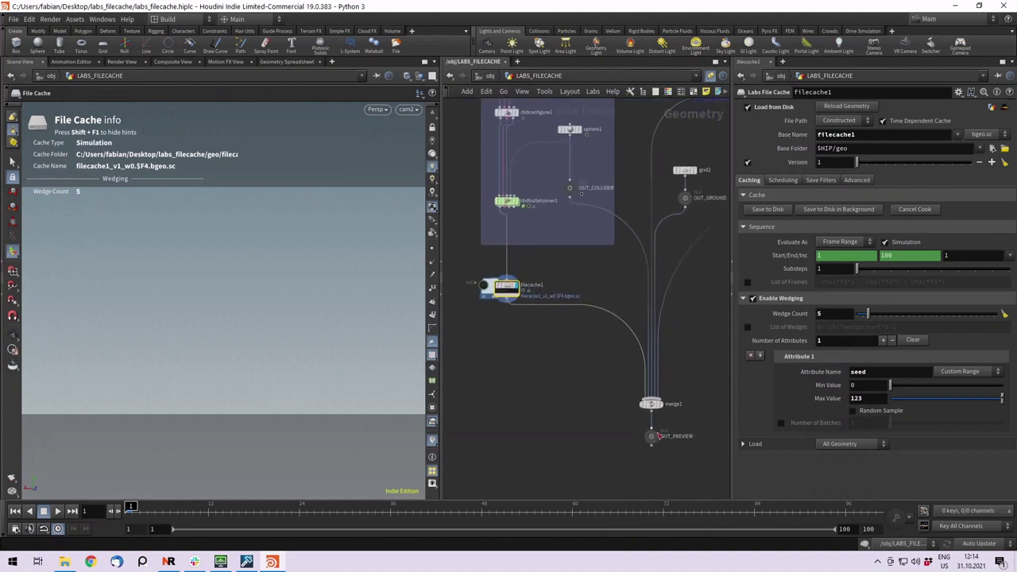
{"action": "left_click", "coordinate": [653, 436]}
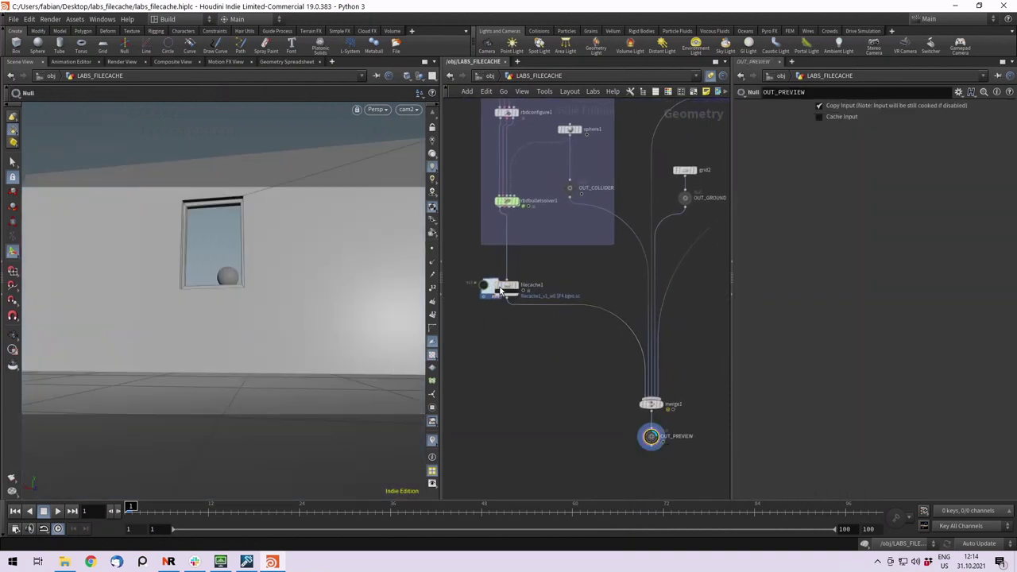
{"action": "scroll", "coordinate": [501, 292], "scroll_direction": "up", "scroll_amount": 3}
{"action": "left_click", "coordinate": [498, 291]}
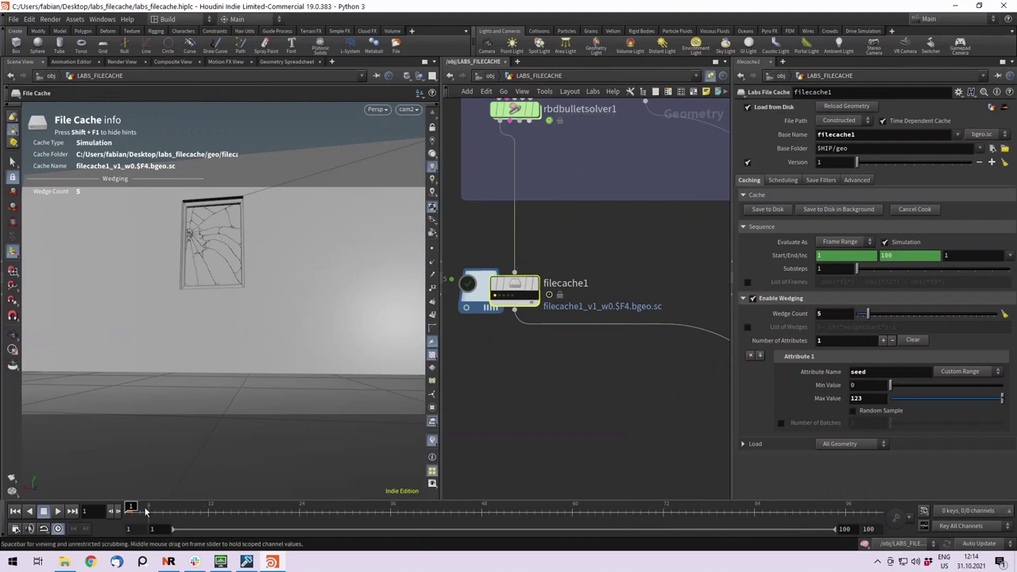
{"action": "left_click_drag", "start_coordinate": [145, 510], "coordinate": [339, 517]}
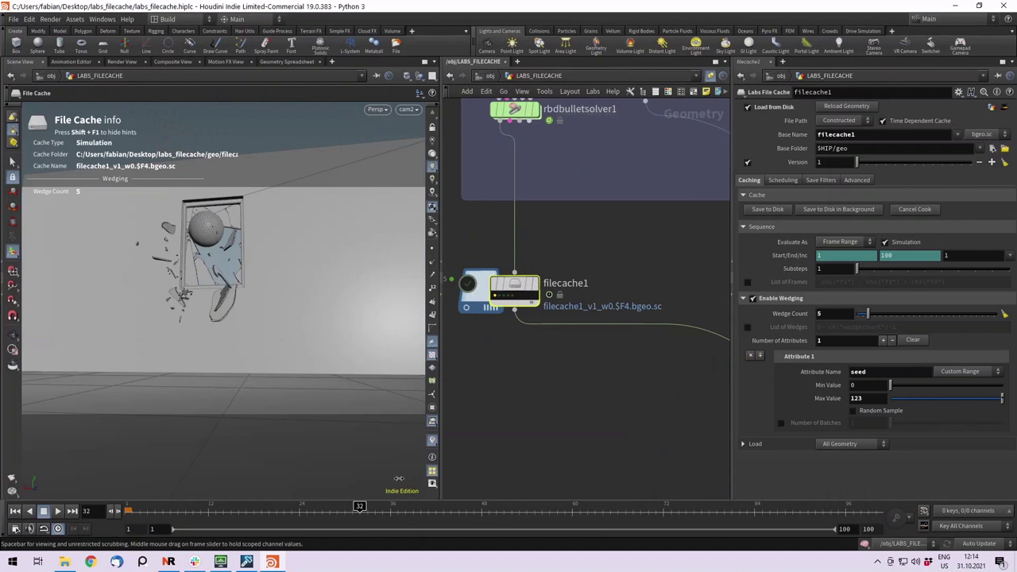
Switch filecache1 through wedges w1, w2, w3 and w4 while scrubbing the timeline.
{"action": "left_click", "coordinate": [499, 300]}
{"action": "left_click", "coordinate": [376, 511]}
{"action": "left_click", "coordinate": [500, 298]}
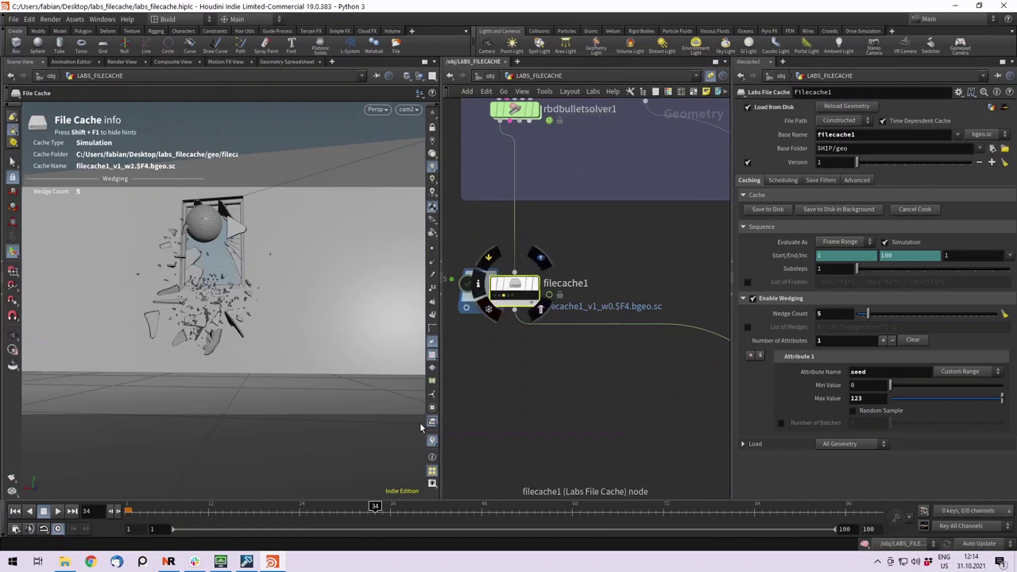
{"action": "left_click_drag", "start_coordinate": [375, 507], "coordinate": [336, 507]}
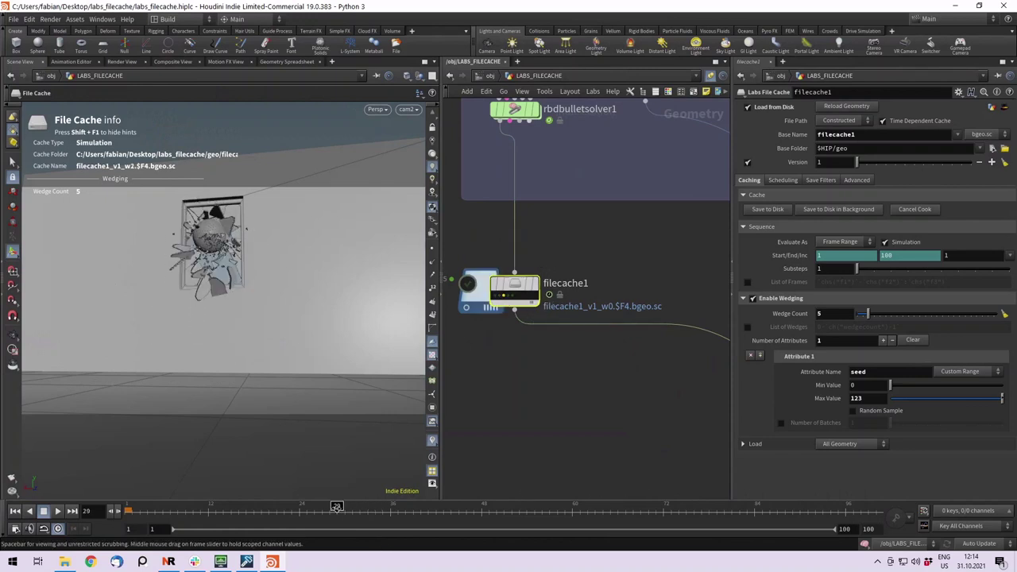
{"action": "left_click", "coordinate": [506, 299]}
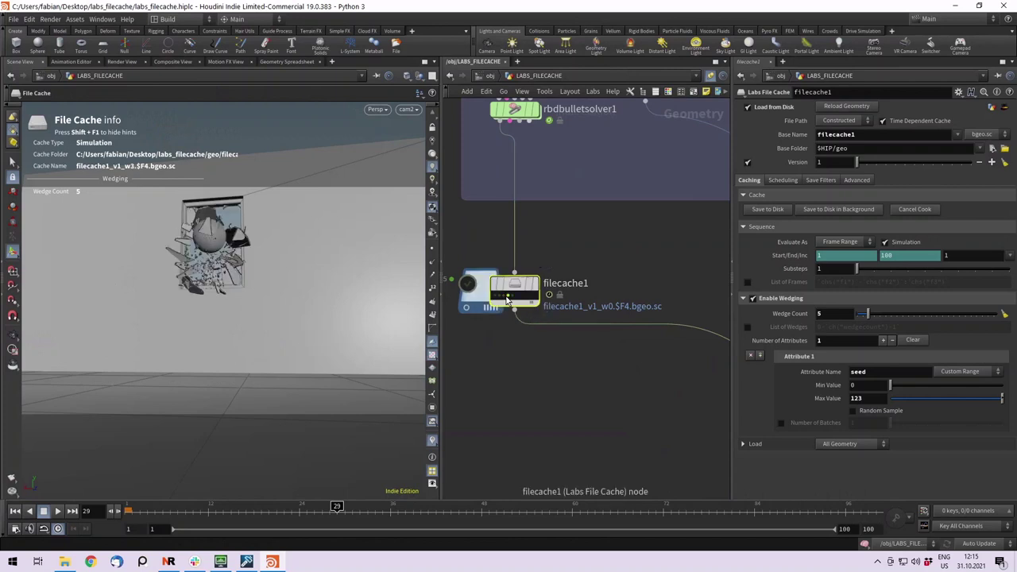
{"action": "left_click", "coordinate": [512, 299]}
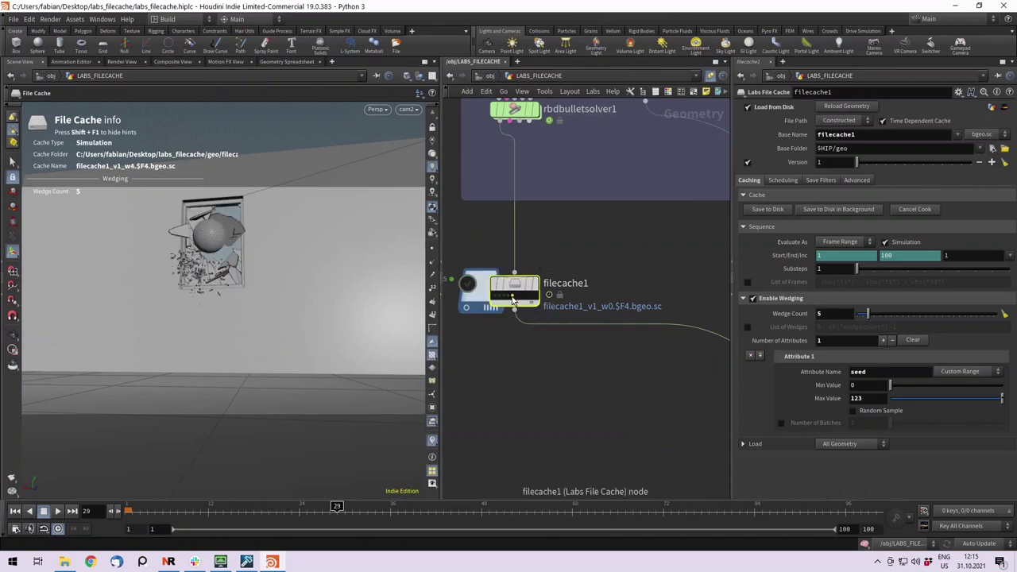
{"action": "mouse_move", "coordinate": [513, 300]}
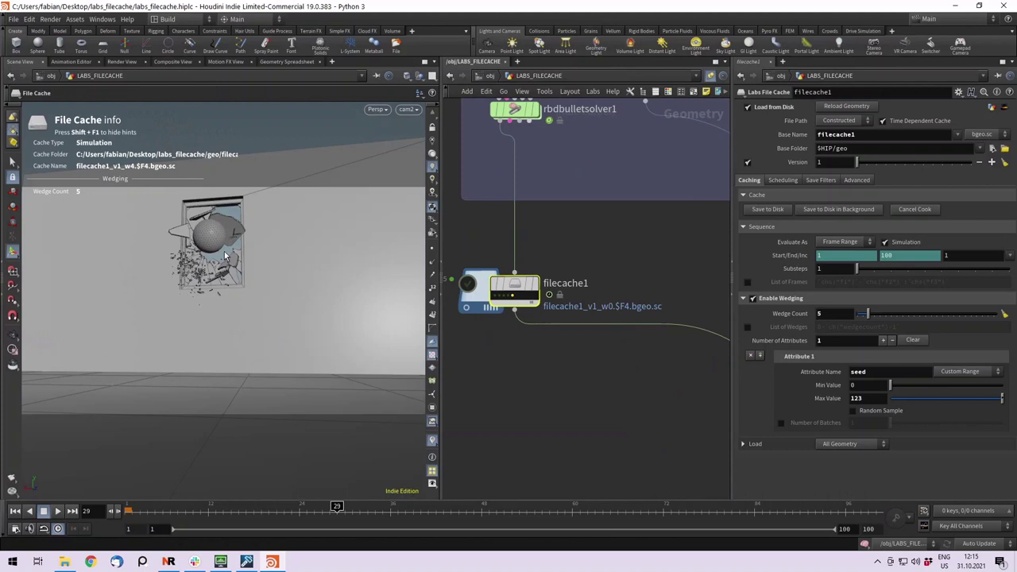
Show OUT_PREVIEW from the start frame and play it back to frame 74.
{"action": "left_click", "coordinate": [186, 508]}
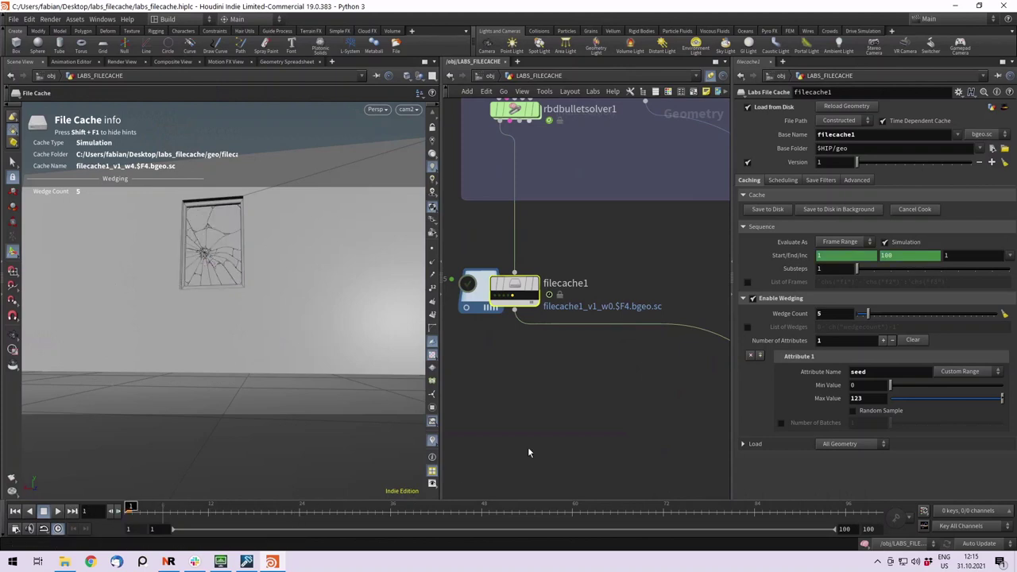
{"action": "middle_click_drag", "start_coordinate": [542, 457], "coordinate": [495, 284]}
{"action": "scroll", "coordinate": [494, 284], "scroll_direction": "down", "scroll_amount": 3}
{"action": "scroll", "coordinate": [645, 379], "scroll_direction": "up", "scroll_amount": 3}
{"action": "left_click", "coordinate": [645, 380]}
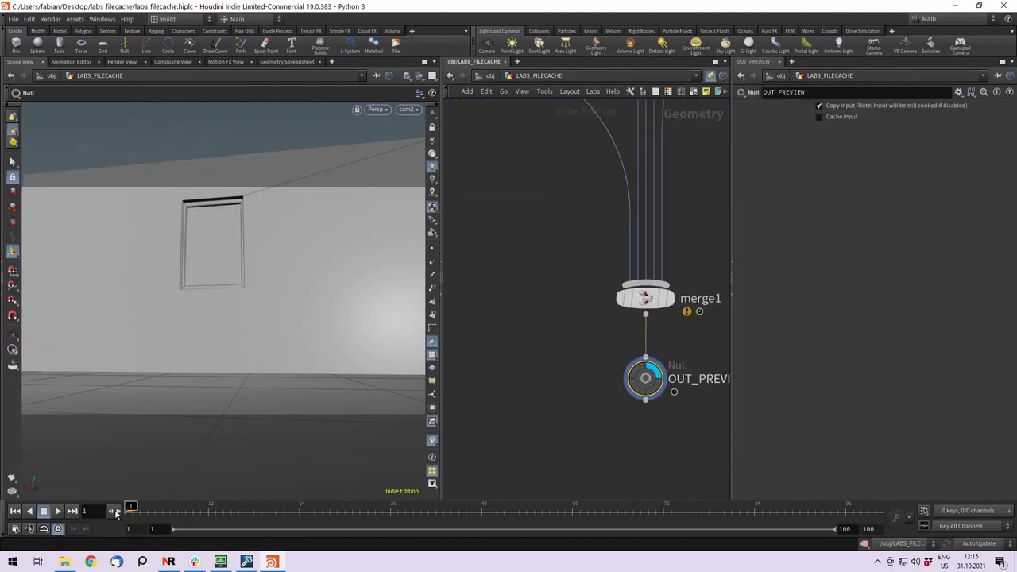
{"action": "left_click", "coordinate": [58, 511]}
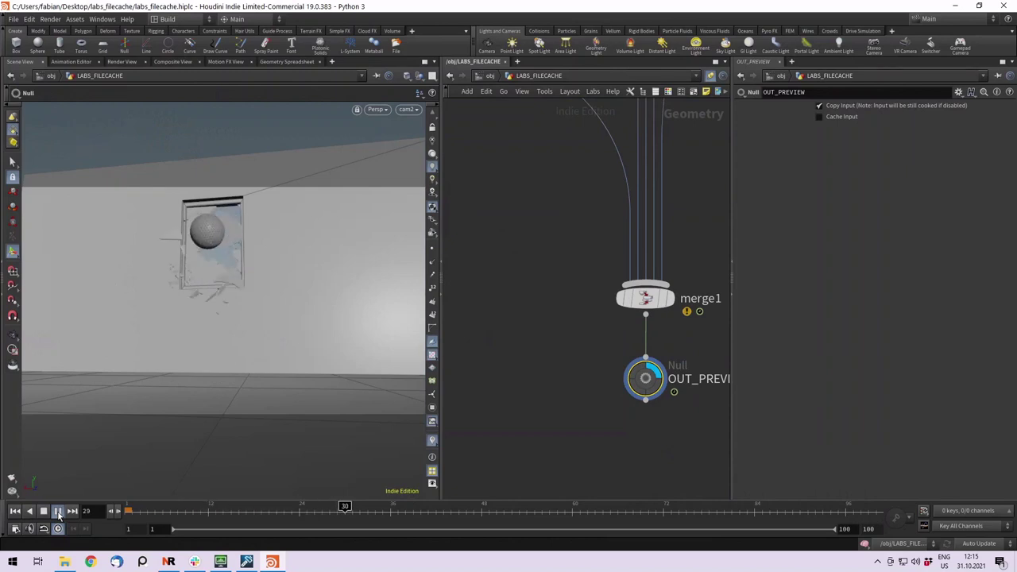
{"action": "left_click", "coordinate": [49, 512]}
Display the filecache1 cache again and play the cached simulation from frame 1.
{"action": "key", "text": "Up"}
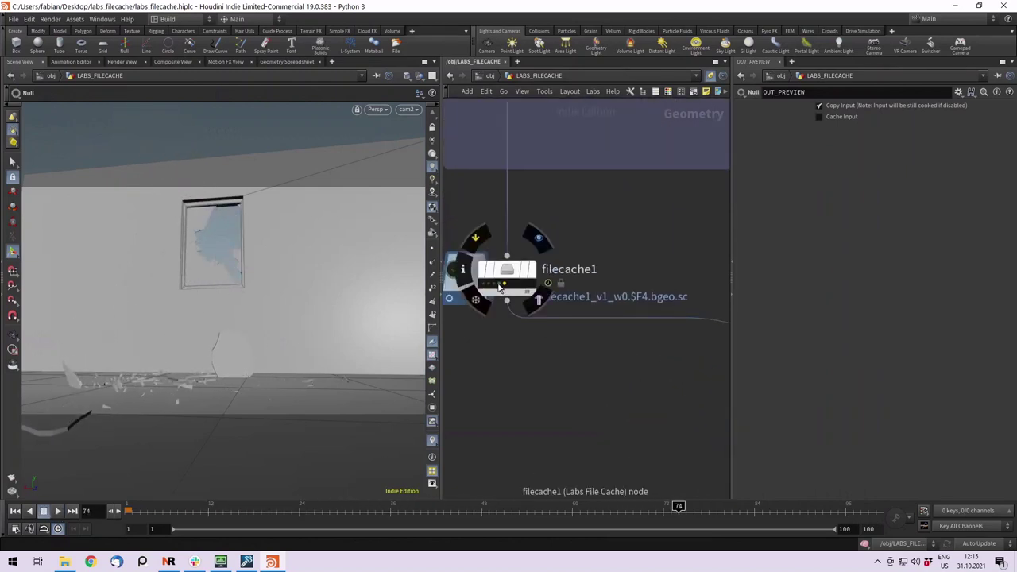
{"action": "left_click", "coordinate": [496, 288]}
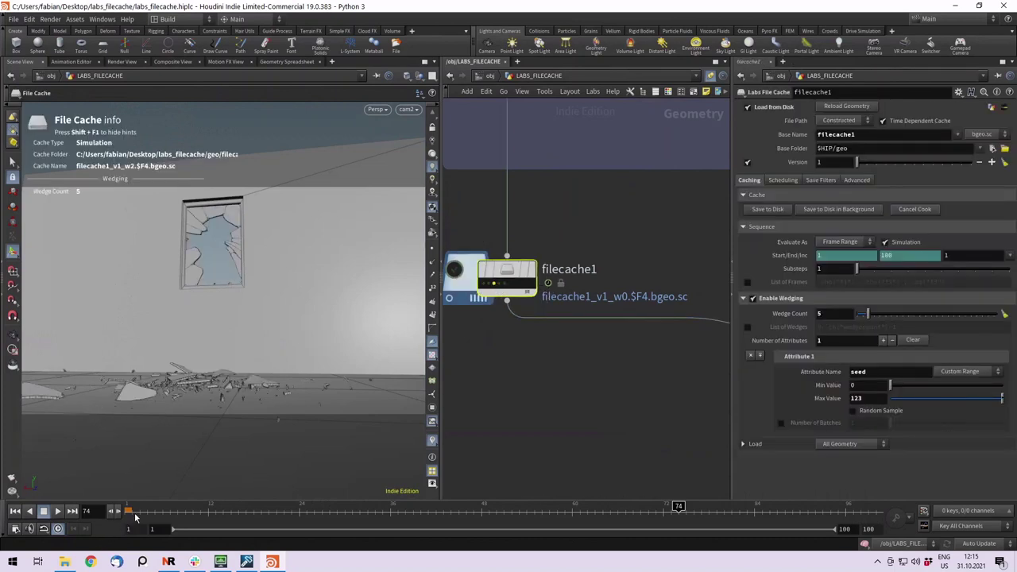
{"action": "left_click", "coordinate": [15, 511]}
{"action": "left_click", "coordinate": [57, 512]}
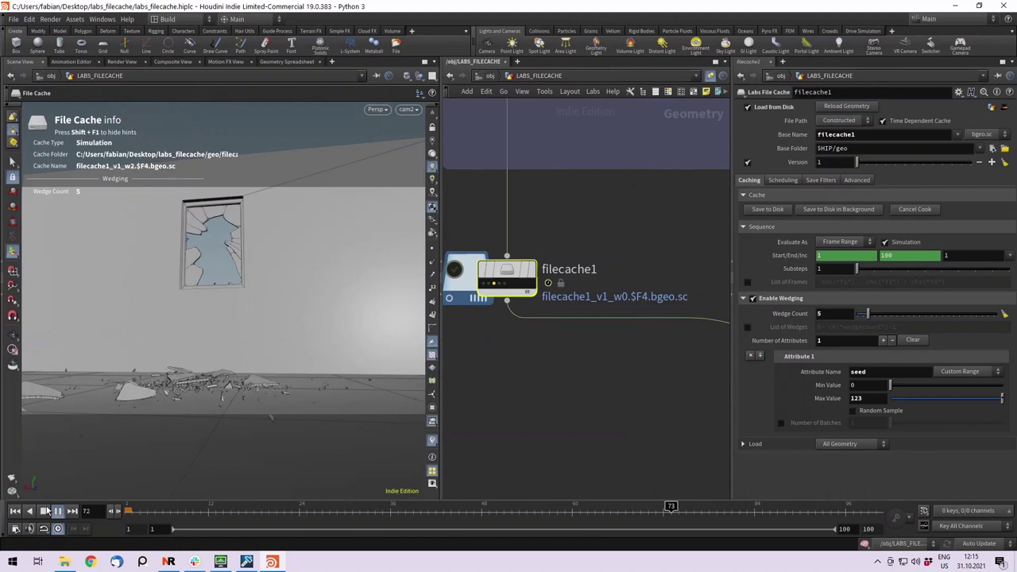
{"action": "middle_click_drag", "start_coordinate": [556, 405], "coordinate": [528, 358]}
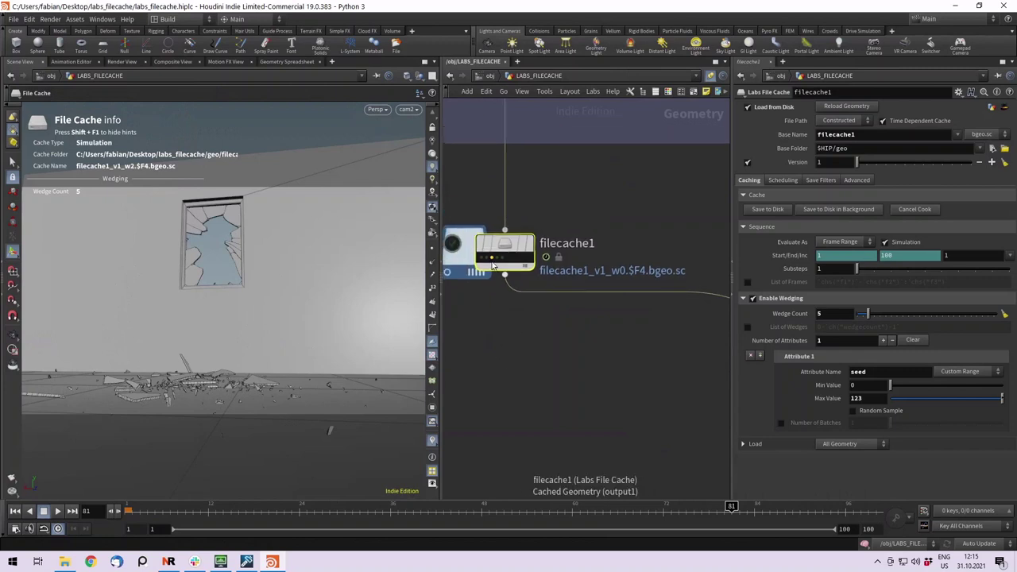
Inspect filecache1's work items for wedge indices 2, 3 and 1.
{"action": "left_click", "coordinate": [492, 259]}
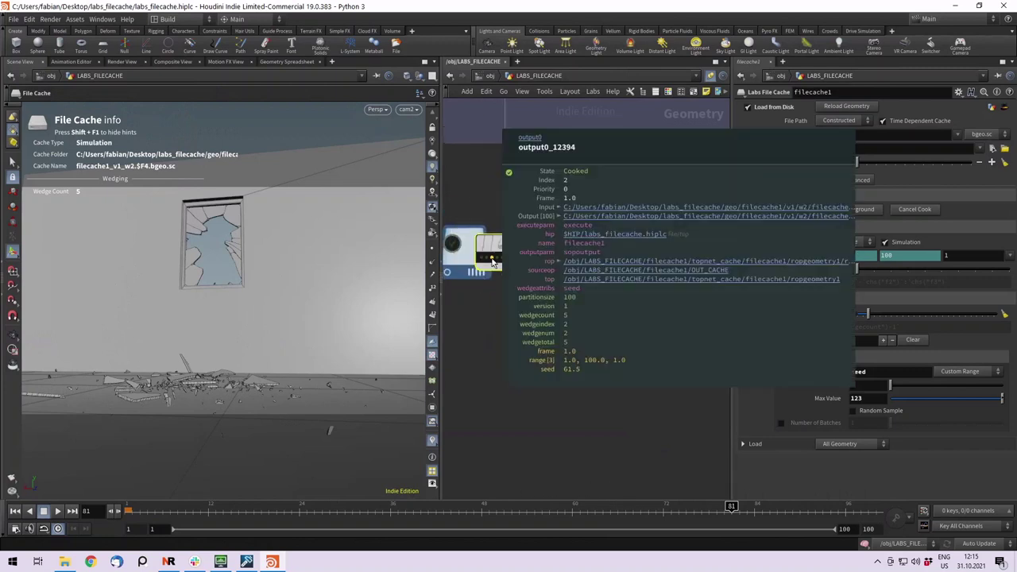
{"action": "left_click", "coordinate": [526, 297]}
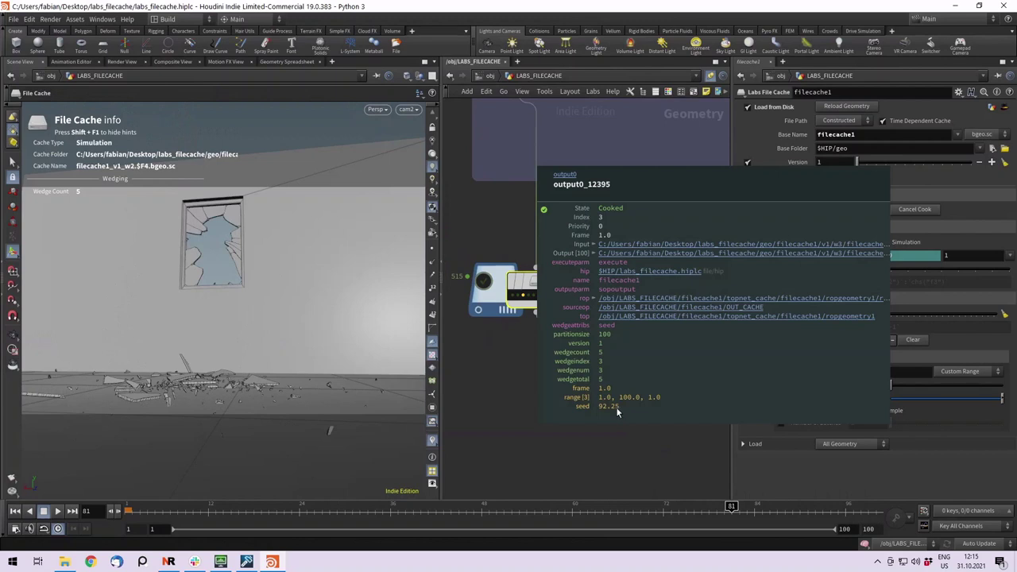
{"action": "left_click", "coordinate": [517, 295]}
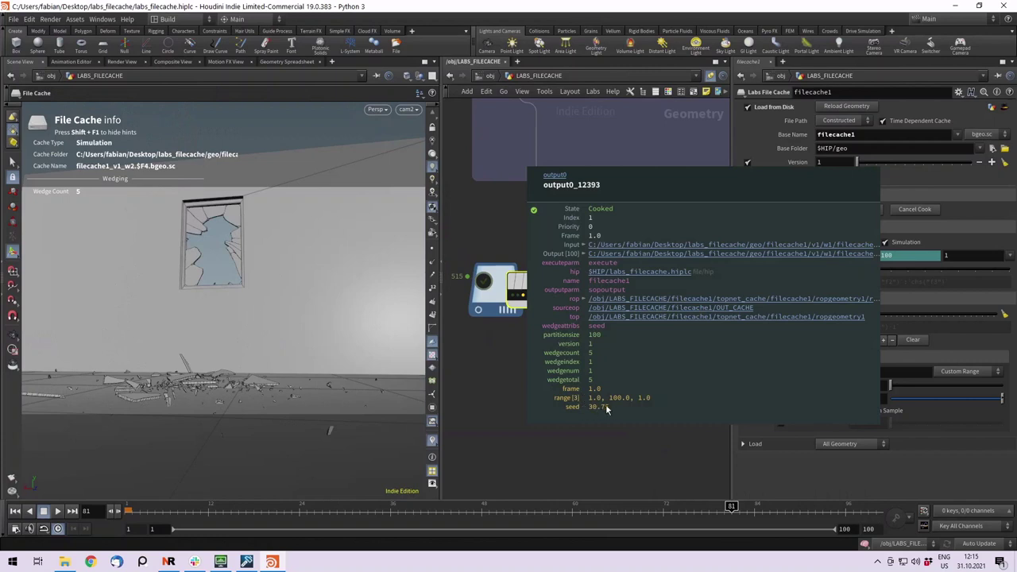
{"action": "left_click", "coordinate": [595, 351]}
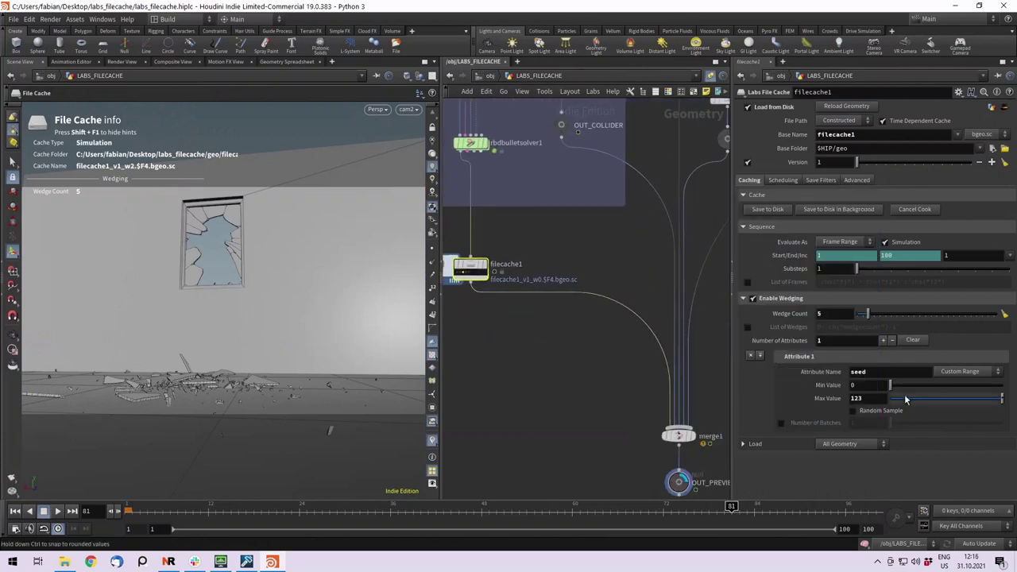
Edit the seed attribute's Min Value and recentre the network on filecache1.
{"action": "left_click", "coordinate": [862, 385]}
{"action": "key", "text": "f"}
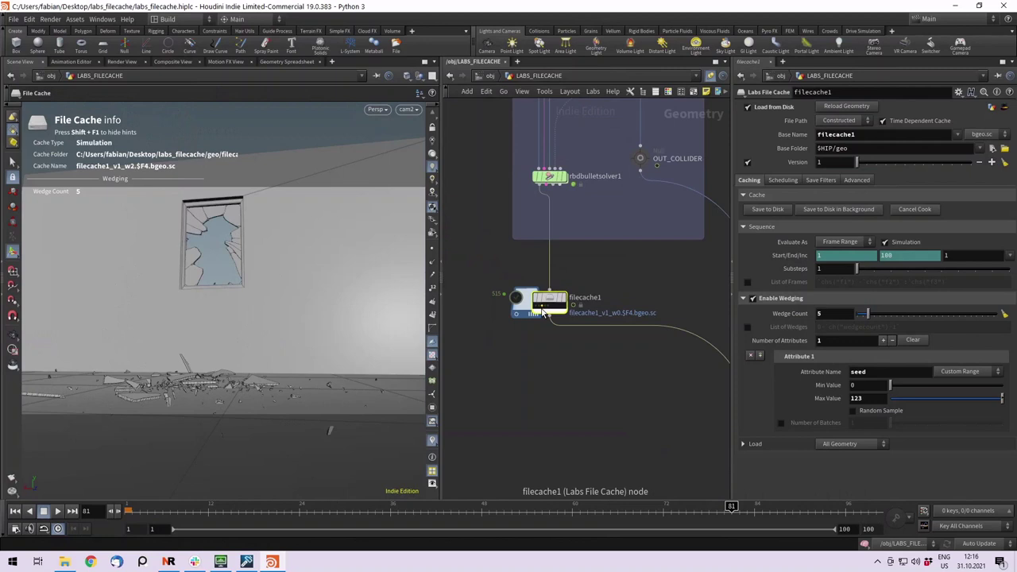
{"action": "middle_click_drag", "start_coordinate": [633, 291], "coordinate": [604, 289]}
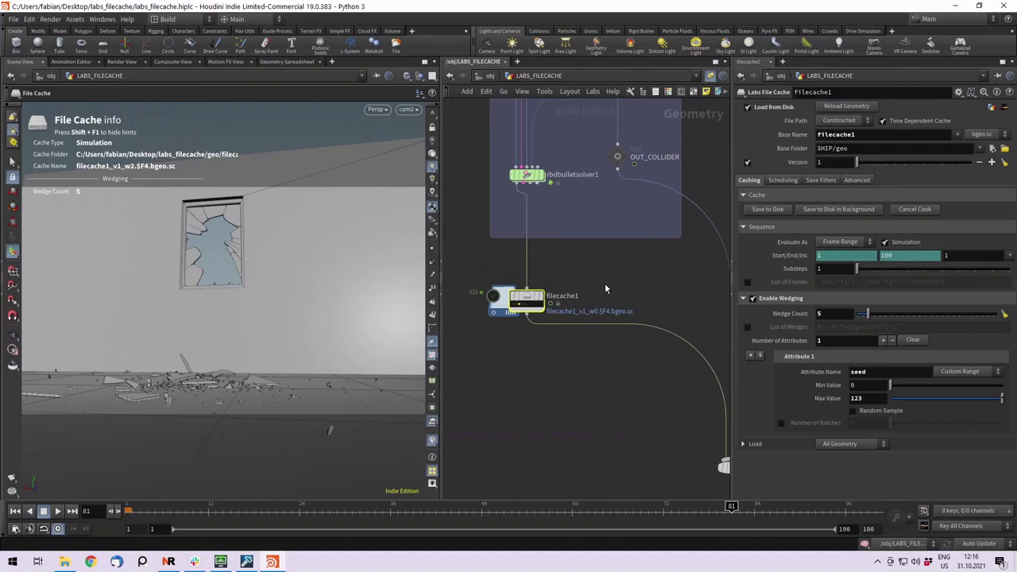
Add a second wedge attribute named scatter_pts with Min 1 and Max 5.
{"action": "double_click", "coordinate": [858, 371]}
{"action": "left_click", "coordinate": [759, 355]}
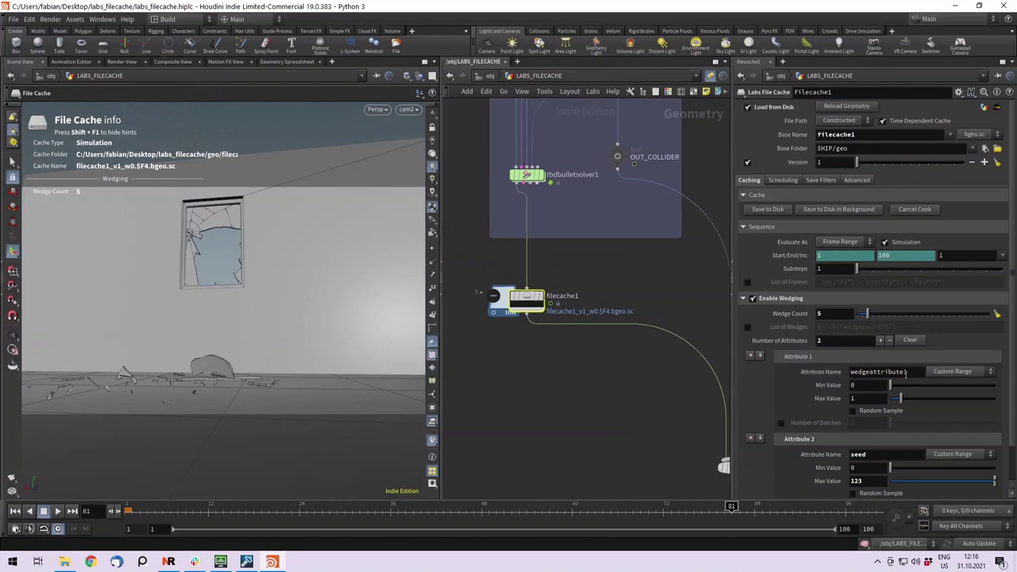
{"action": "double_click", "coordinate": [904, 372]}
{"action": "type", "text": "s"}
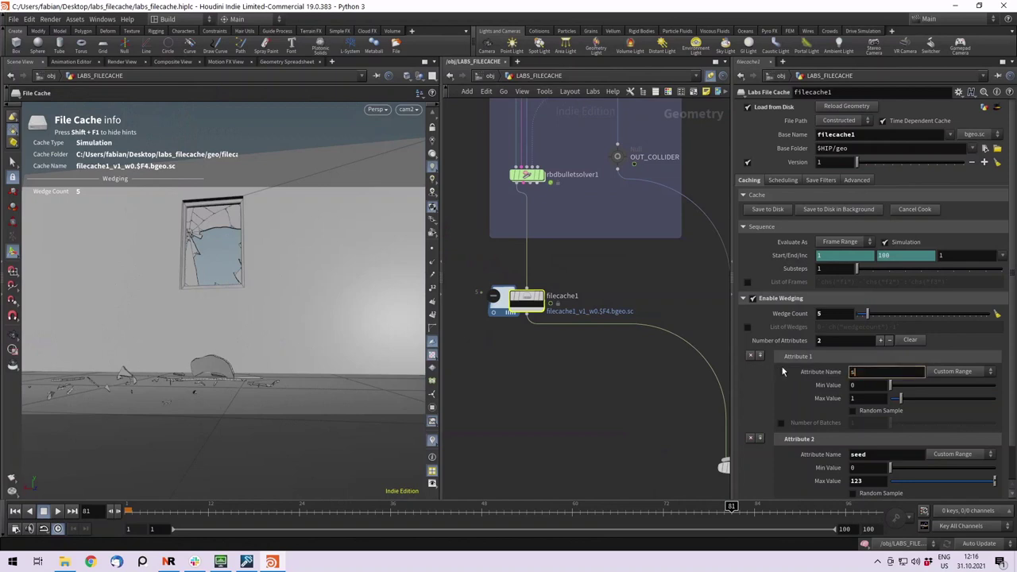
{"action": "type", "text": "catter_ptn"}
{"action": "key", "text": "Return"}
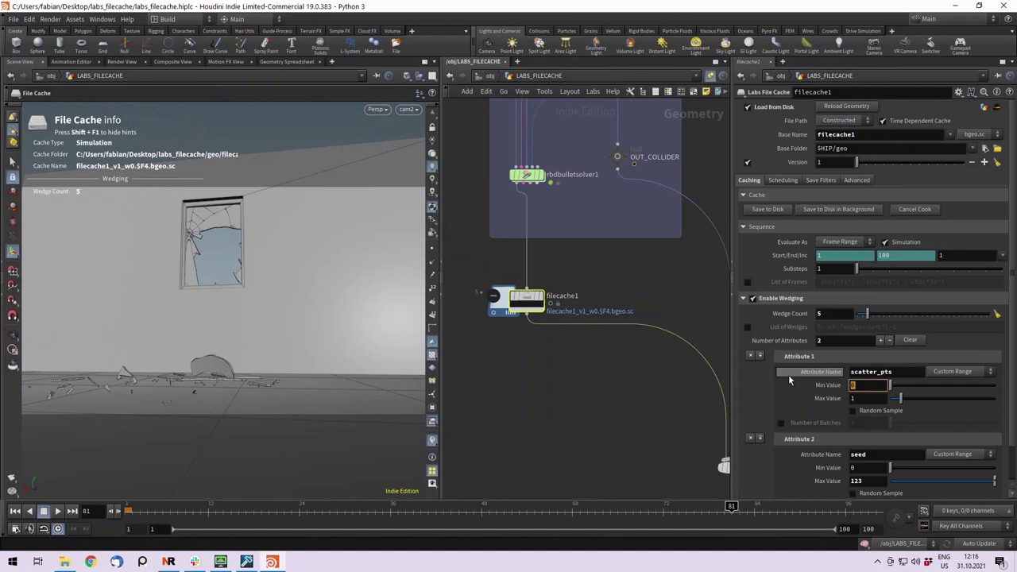
{"action": "type", "text": "1"}
{"action": "key", "text": "Tab"}
{"action": "type", "text": "5"}
{"action": "key", "text": "Return"}
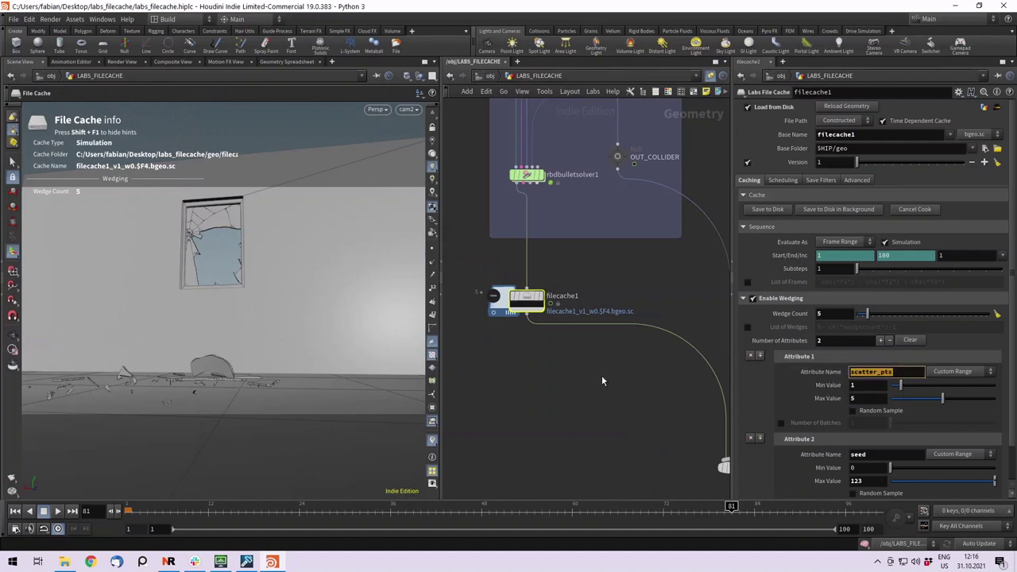
{"action": "middle_click_drag", "start_coordinate": [583, 378], "coordinate": [505, 283]}
{"action": "key", "text": "ctrl+a"}
{"action": "left_click", "coordinate": [608, 255]}
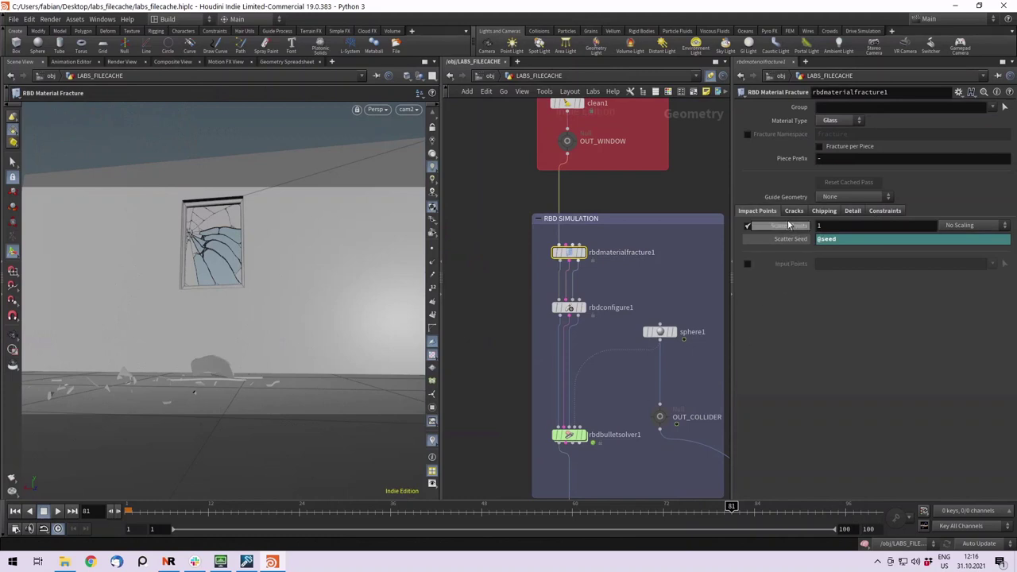
{"action": "double_click", "coordinate": [842, 227]}
{"action": "type", "text": "@scatter_pts"}
{"action": "key", "text": "Return"}
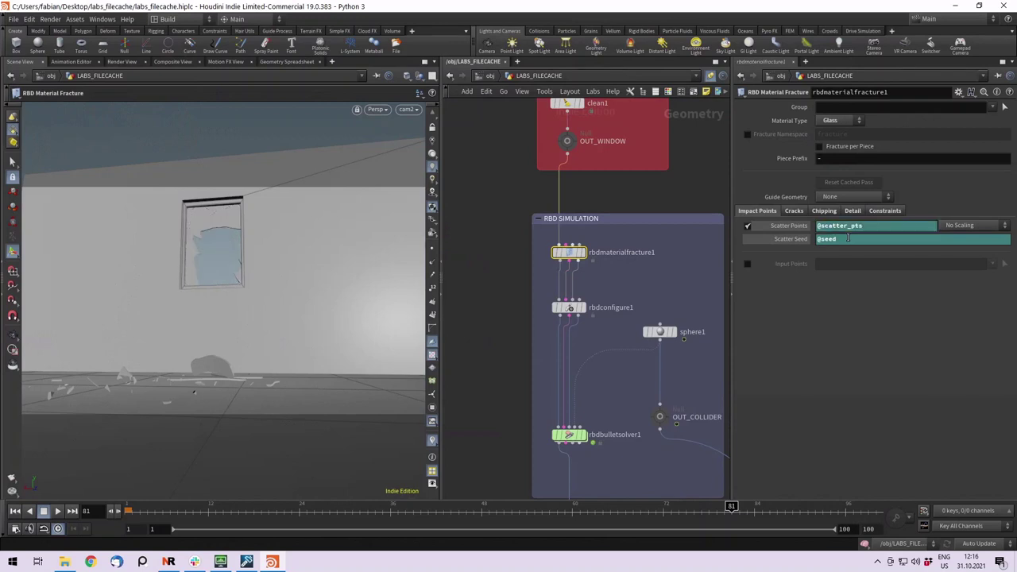
Review the fracture's crack and impact point settings, then bring filecache1 back into view.
{"action": "left_click", "coordinate": [792, 210]}
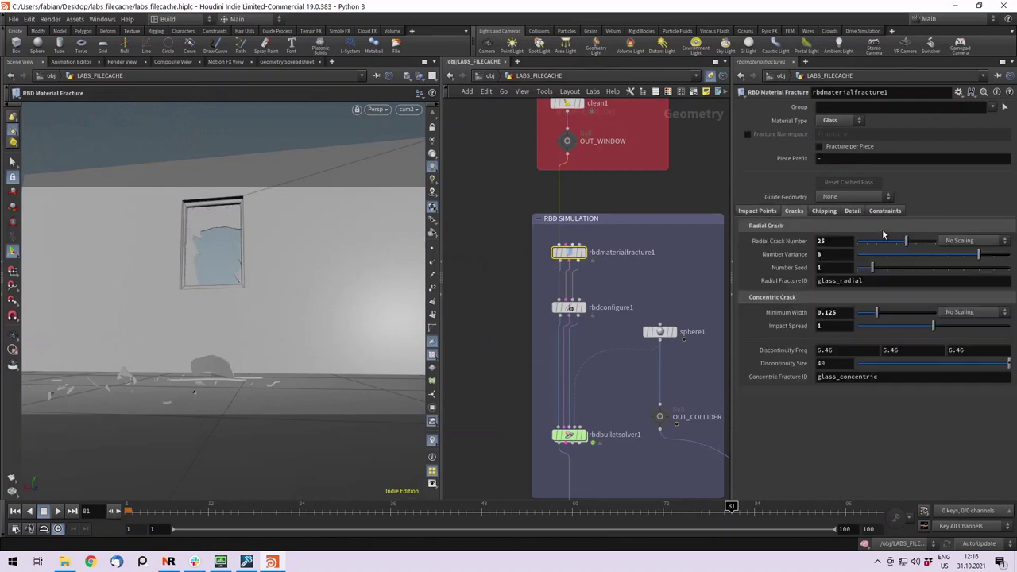
{"action": "left_click", "coordinate": [758, 211]}
{"action": "scroll", "coordinate": [648, 268], "scroll_direction": "down", "scroll_amount": 3}
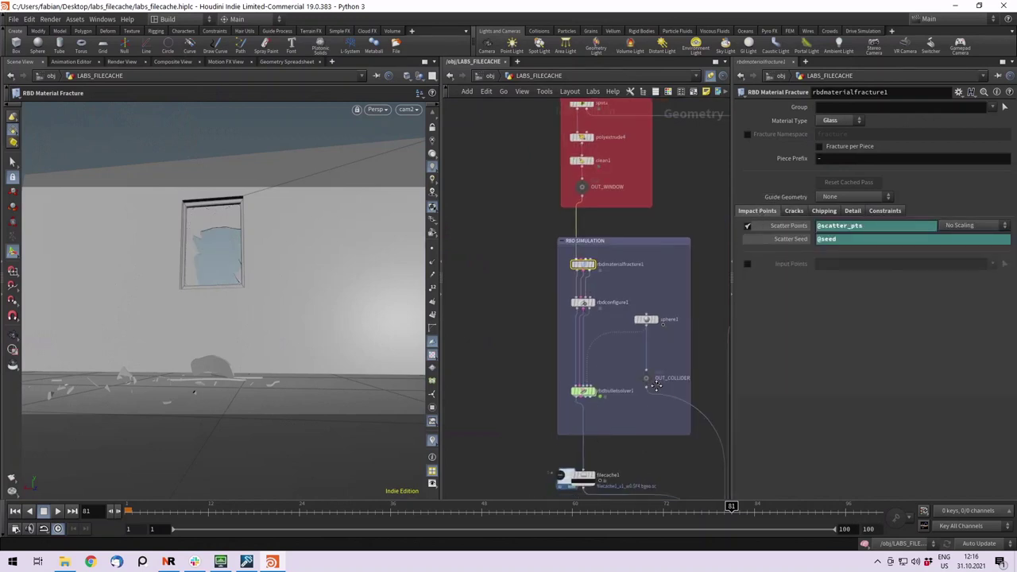
{"action": "scroll", "coordinate": [609, 429], "scroll_direction": "up", "scroll_amount": 3}
{"action": "middle_click_drag", "start_coordinate": [600, 433], "coordinate": [609, 377]}
Set the cache Version to 2 and save the wedges to disk in the background, saving the scene.
{"action": "left_click", "coordinate": [584, 383]}
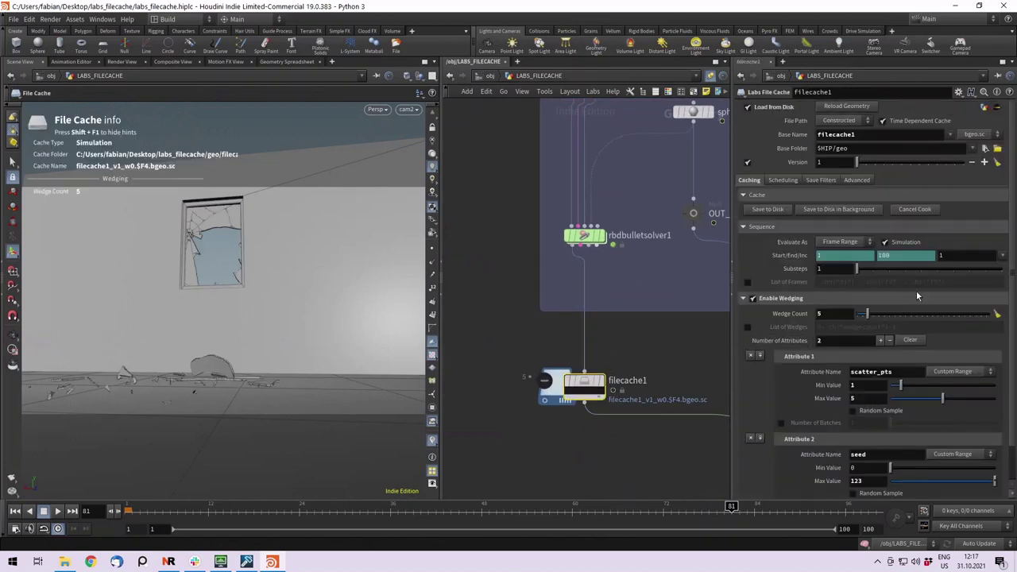
{"action": "left_click", "coordinate": [828, 210]}
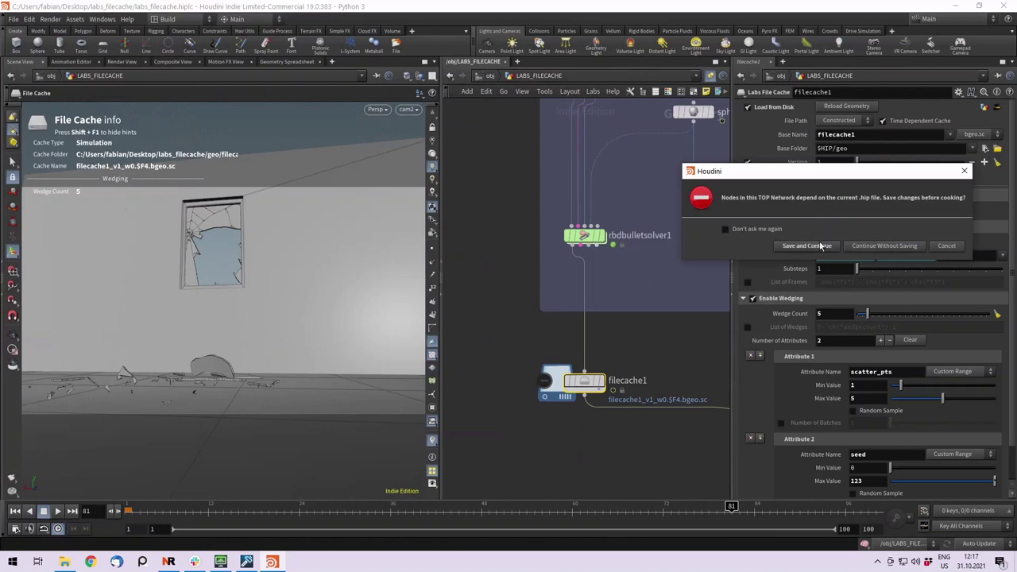
{"action": "left_click", "coordinate": [965, 171]}
{"action": "double_click", "coordinate": [832, 162]}
{"action": "type", "text": "2"}
{"action": "key", "text": "Return"}
{"action": "left_click", "coordinate": [838, 206]}
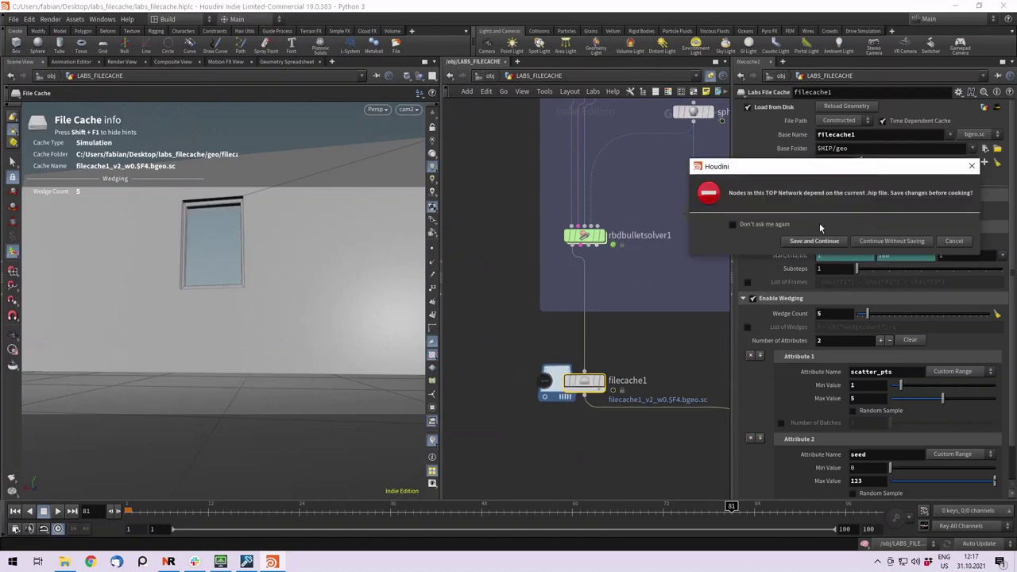
{"action": "left_click", "coordinate": [813, 241]}
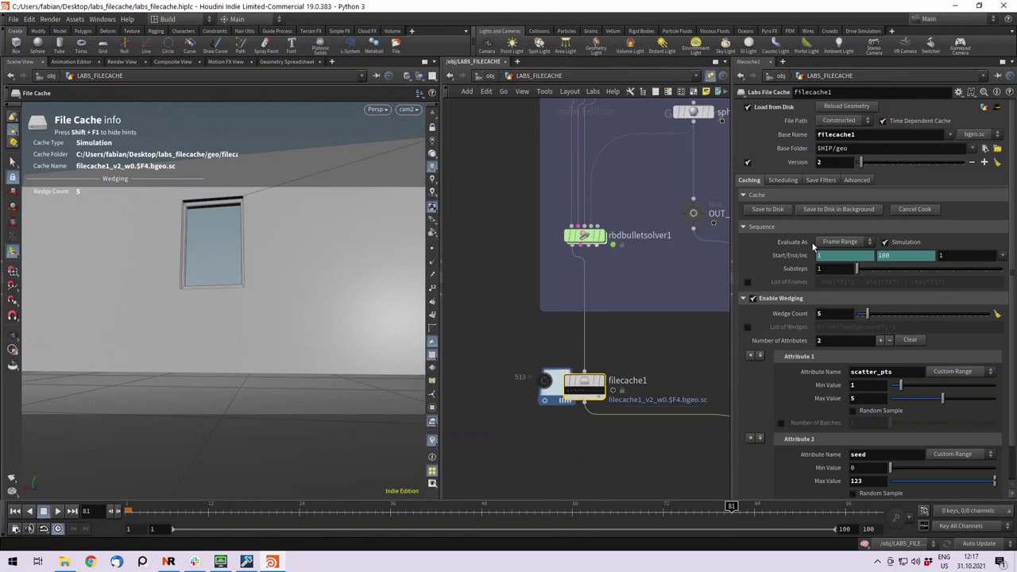
Scrub the recached simulation from frame 1 to where the ball breaks the glass.
{"action": "middle_click_drag", "start_coordinate": [565, 396], "coordinate": [467, 273]}
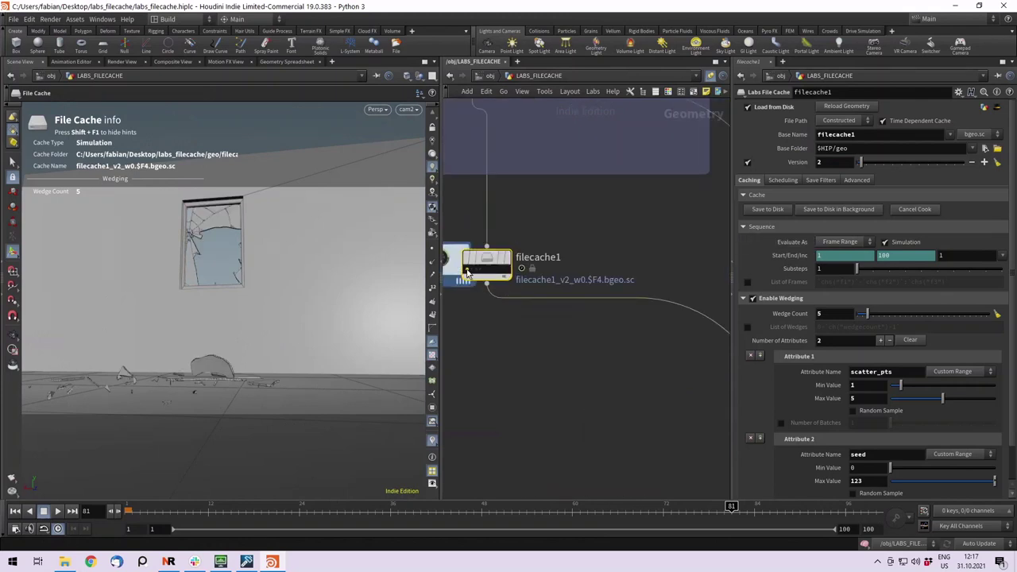
{"action": "left_click_drag", "start_coordinate": [139, 509], "coordinate": [264, 514]}
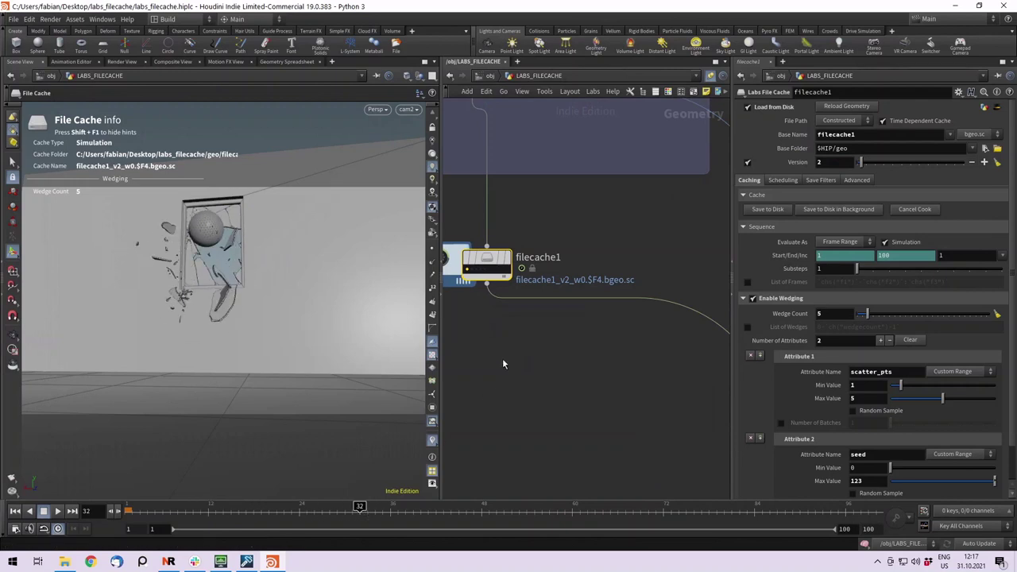
{"action": "key", "text": "f"}
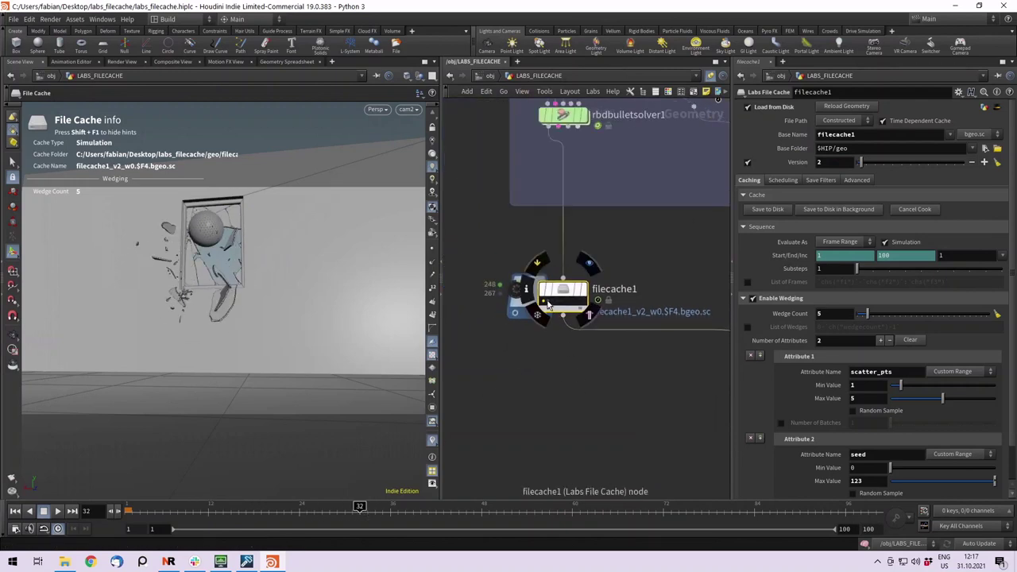
{"action": "scroll", "coordinate": [223, 302], "scroll_direction": "down", "scroll_amount": 1}
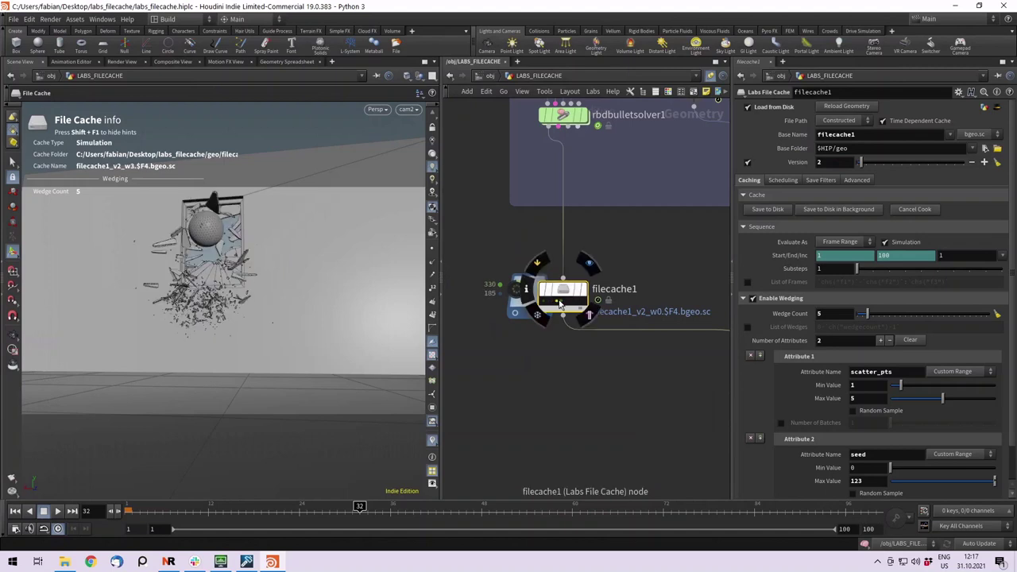
{"action": "left_click_drag", "start_coordinate": [226, 515], "coordinate": [131, 508]}
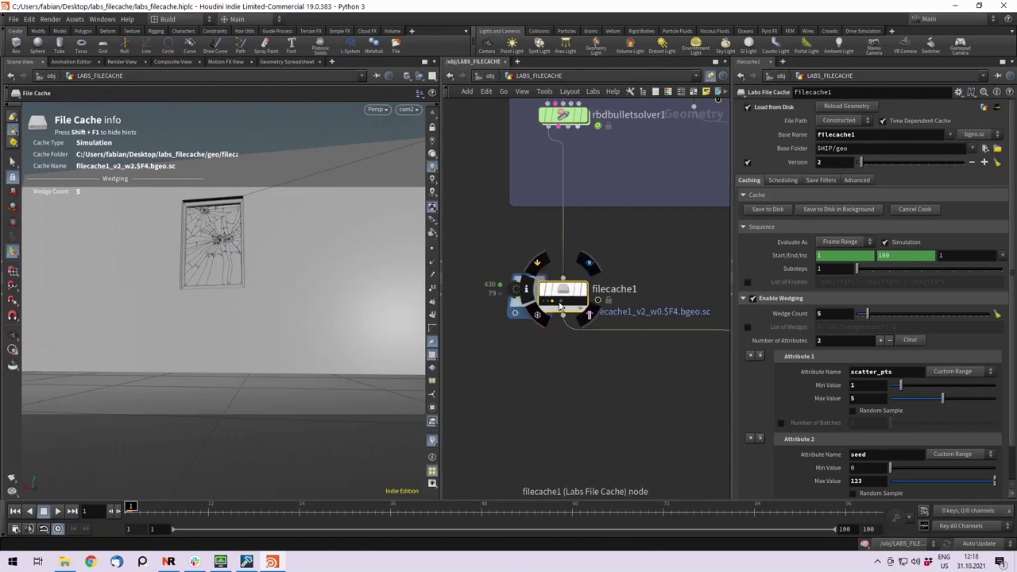
{"action": "left_click_drag", "start_coordinate": [229, 510], "coordinate": [359, 509]}
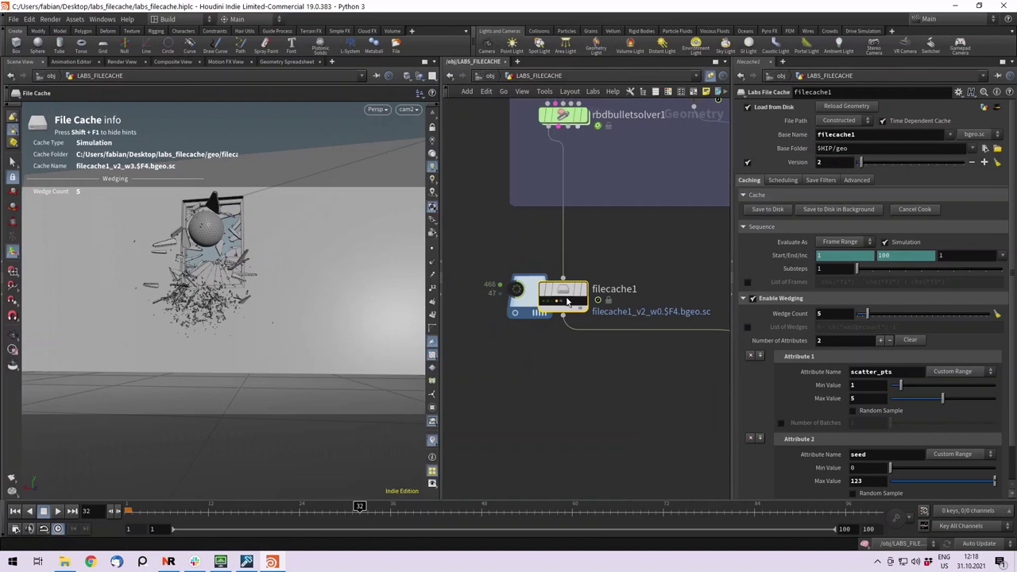
{"action": "mouse_move", "coordinate": [554, 305]}
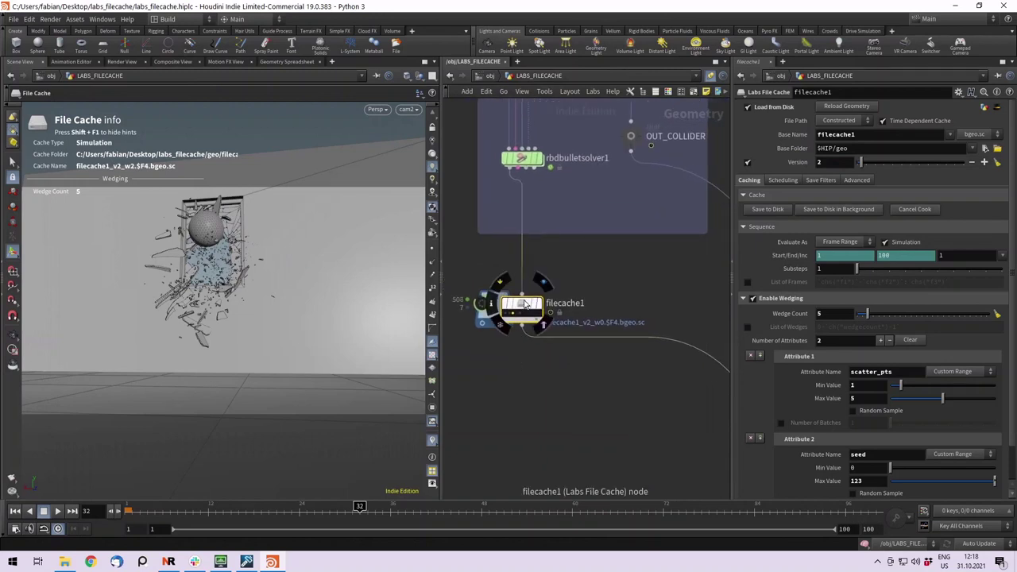
{"action": "double_click", "coordinate": [872, 371]}
{"action": "key", "text": "h"}
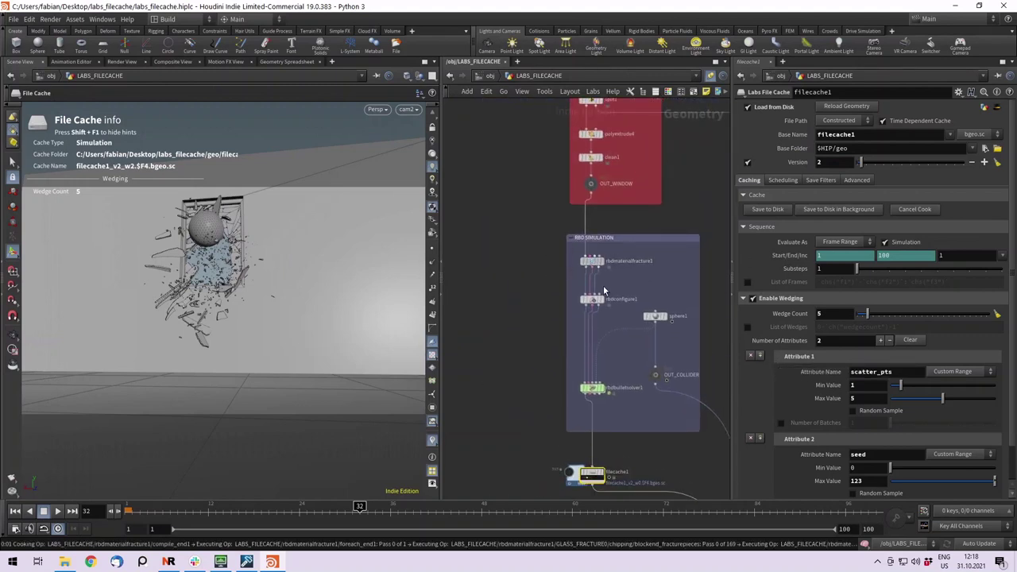
{"action": "left_click", "coordinate": [592, 261]}
{"action": "middle_click_drag", "start_coordinate": [518, 353], "coordinate": [528, 194]}
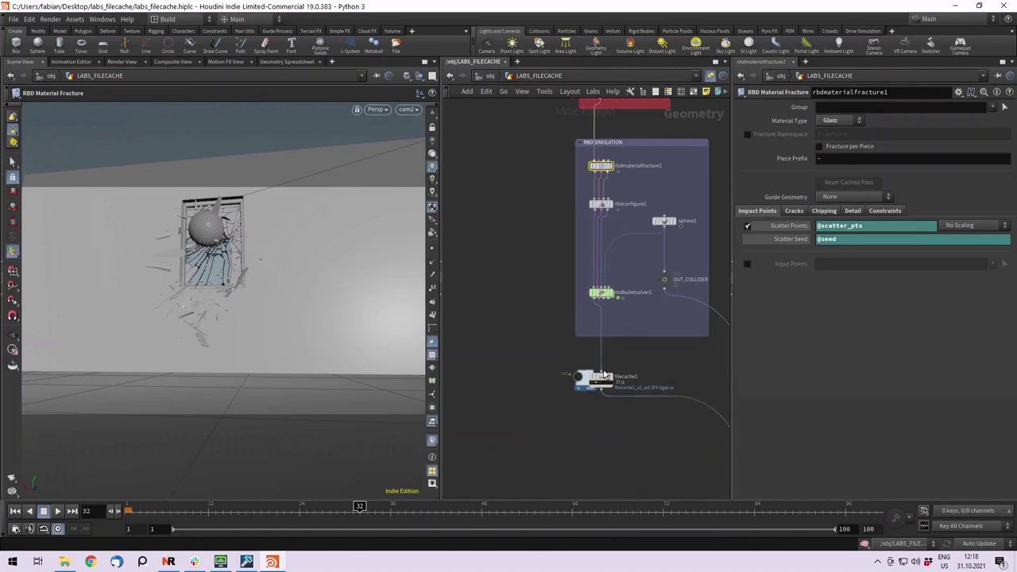
{"action": "middle_click_drag", "start_coordinate": [626, 422], "coordinate": [517, 363]}
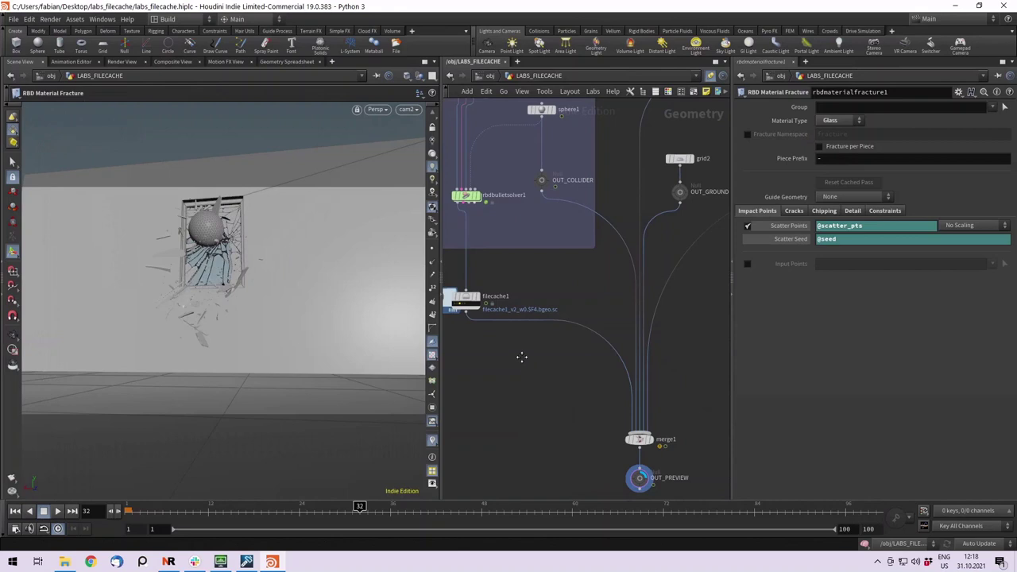
{"action": "middle_click_drag", "start_coordinate": [527, 344], "coordinate": [546, 311]}
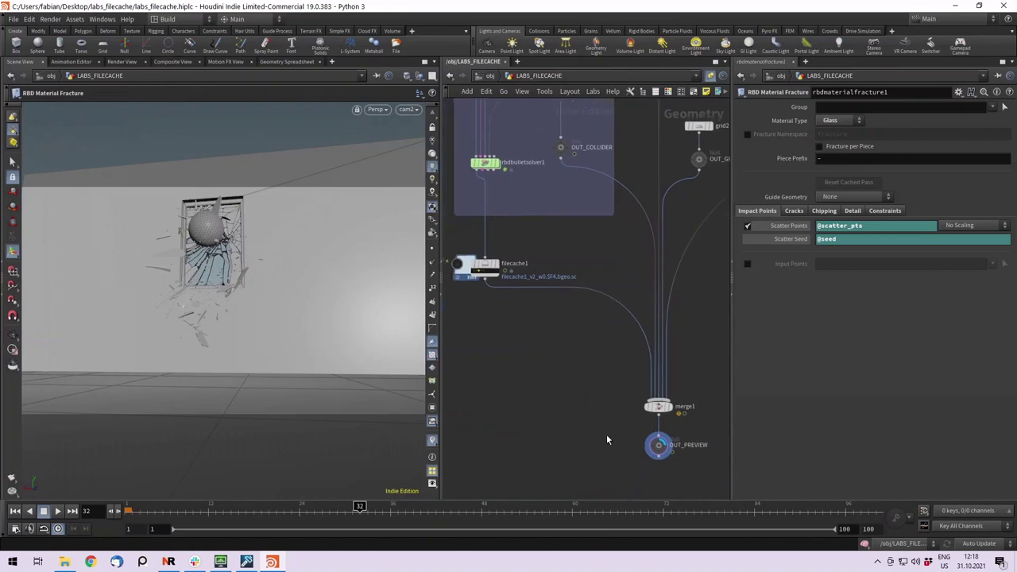
{"action": "left_click", "coordinate": [658, 444]}
{"action": "left_click", "coordinate": [15, 511]}
{"action": "left_click", "coordinate": [57, 512]}
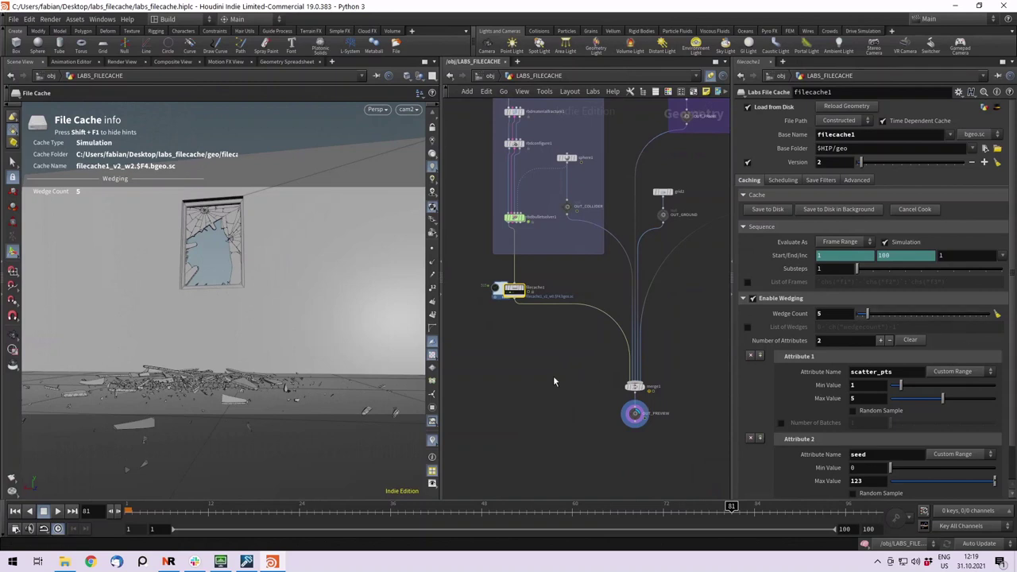
{"action": "left_click_drag", "start_coordinate": [559, 338], "coordinate": [435, 250]}
{"action": "left_click_drag", "start_coordinate": [568, 364], "coordinate": [524, 336]}
{"action": "middle_click_drag", "start_coordinate": [535, 357], "coordinate": [524, 346]}
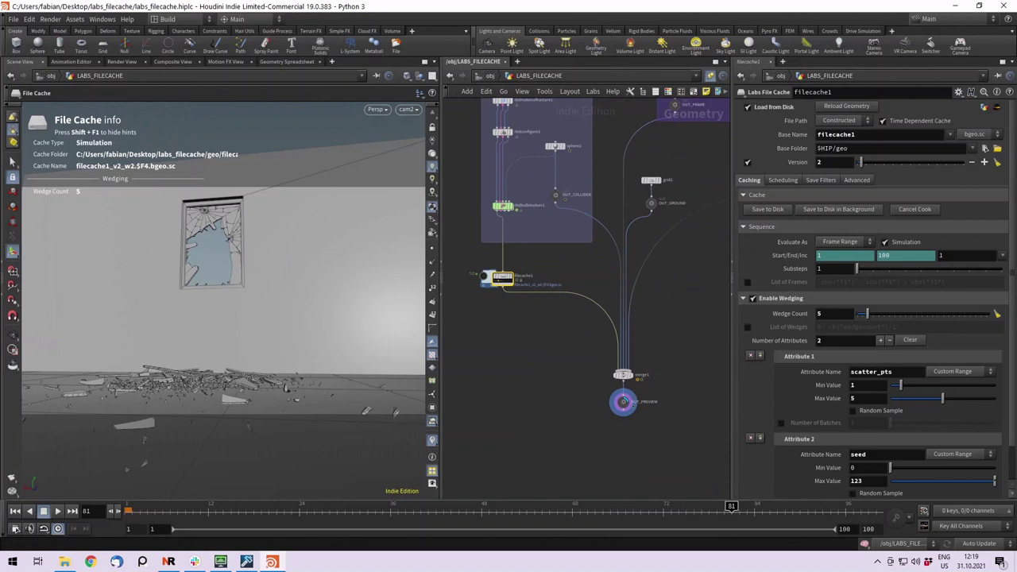